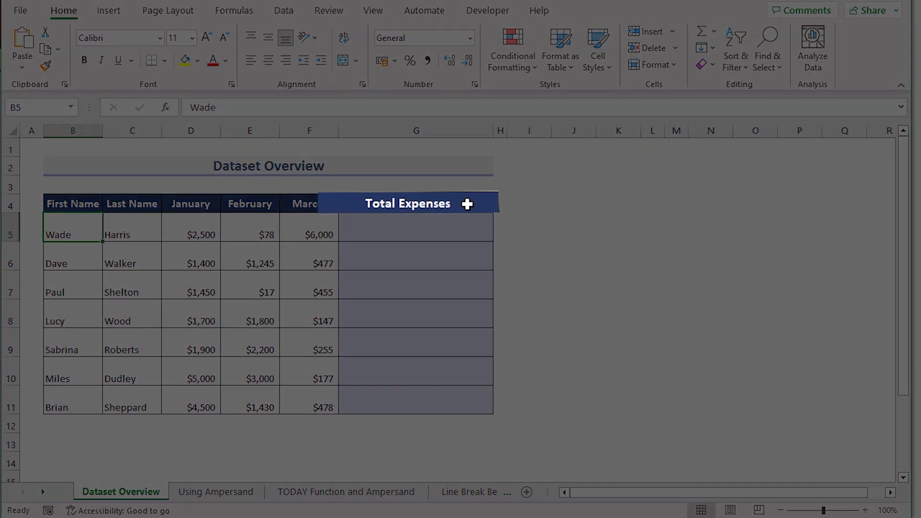
# Step: Select the empty Total Expenses header on the Using Ampersand sheet
pyautogui.click(467, 203)
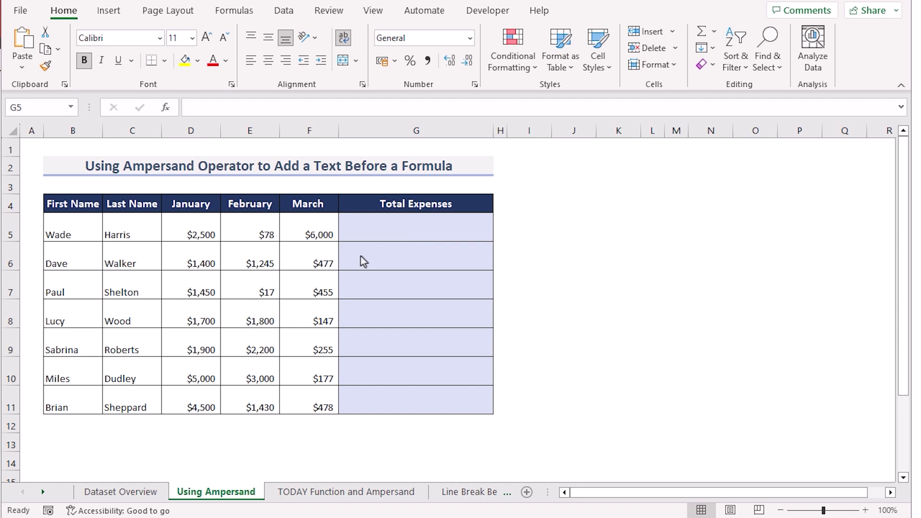
# Step: Start G5's formula as ="The total expenses of "&B5&" "&C5 to join the first and last names
pyautogui.doubleClick(374, 232)
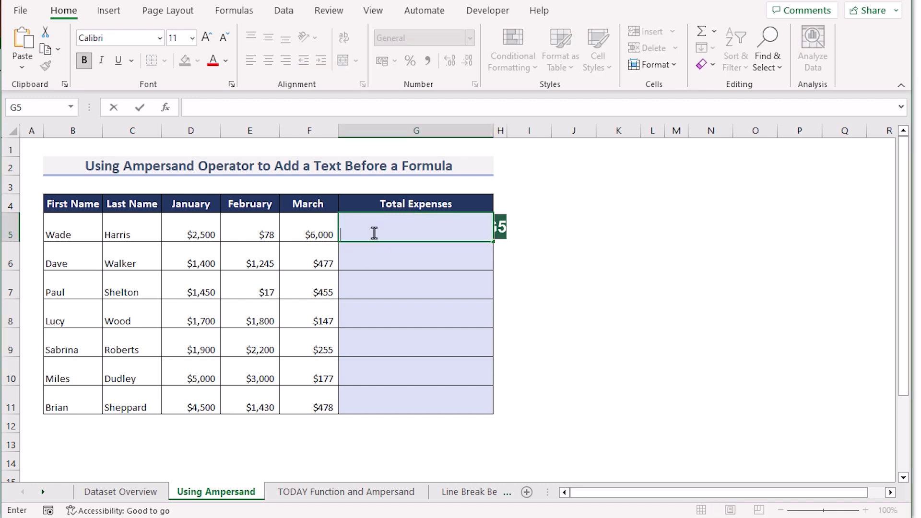
pyautogui.write('=')
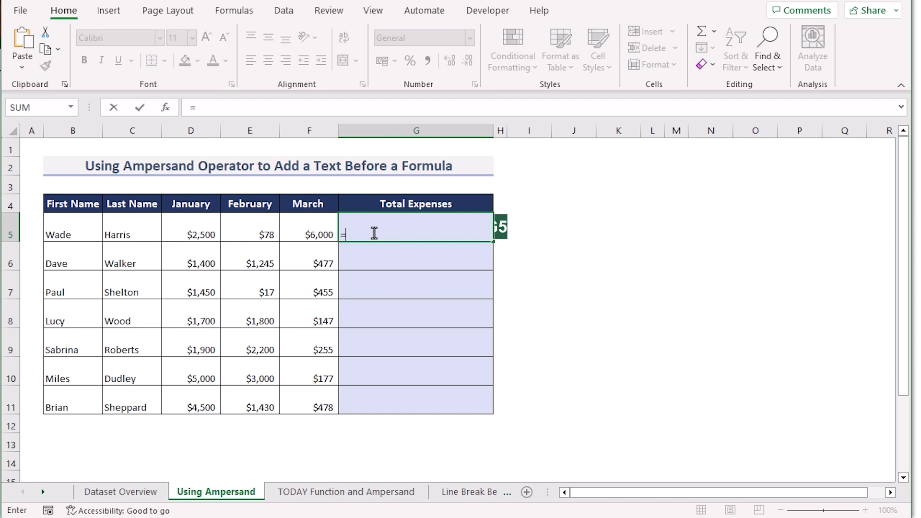
pyautogui.write('"The total expenses of')
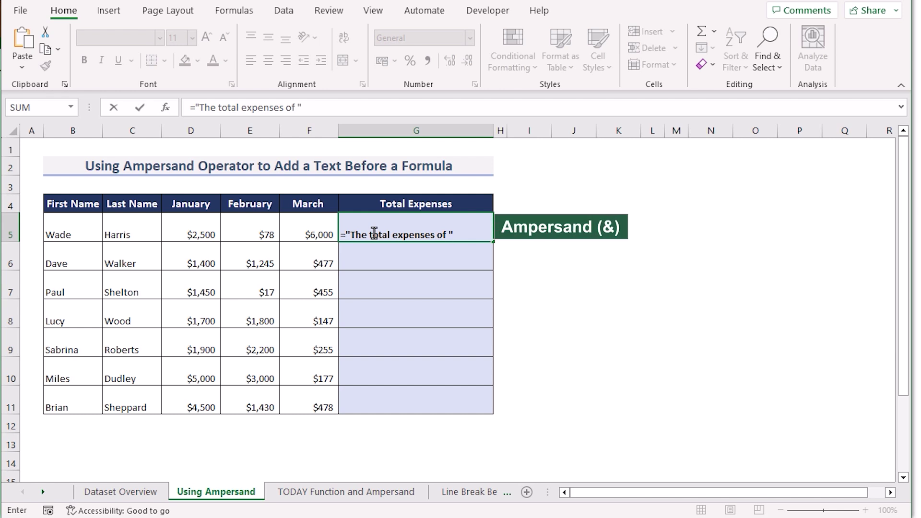
pyautogui.write('" &')
pyautogui.click(74, 232)
pyautogui.write('&')
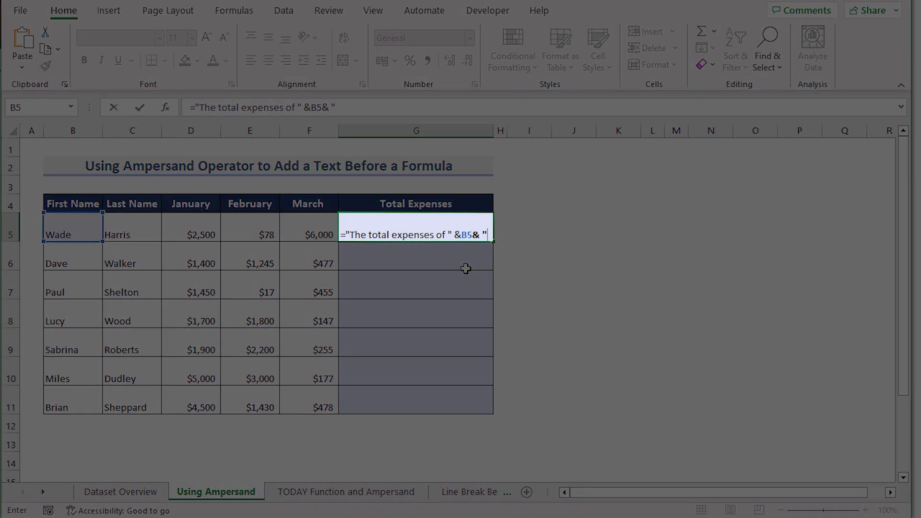
pyautogui.write('"')
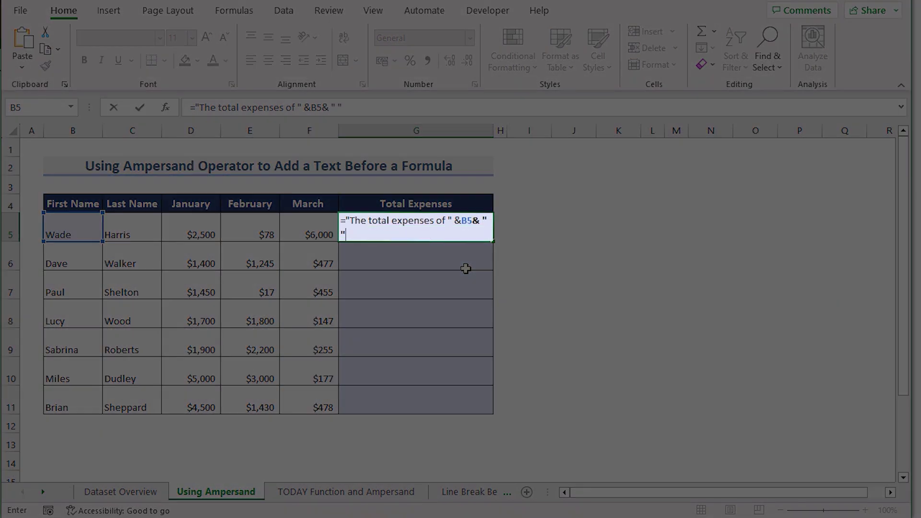
pyautogui.write(' &')
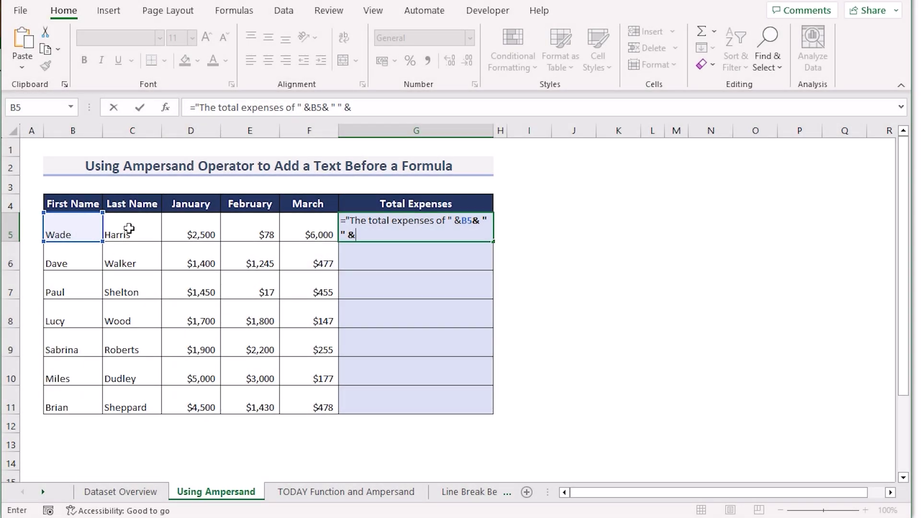
pyautogui.click(129, 229)
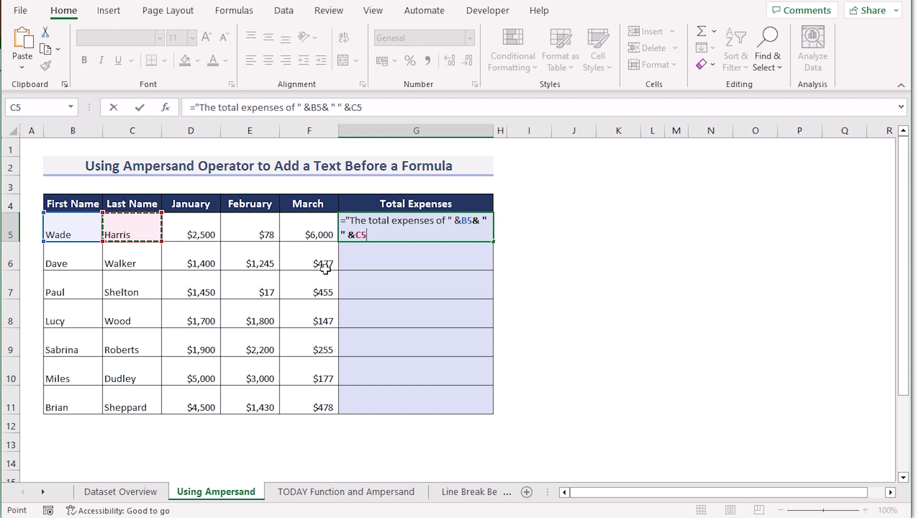
# Step: Append &" is "&"$"&SUM(D5,E5,F5) so G5 ends with the name and 'is $8578'
pyautogui.write('&" is "&')
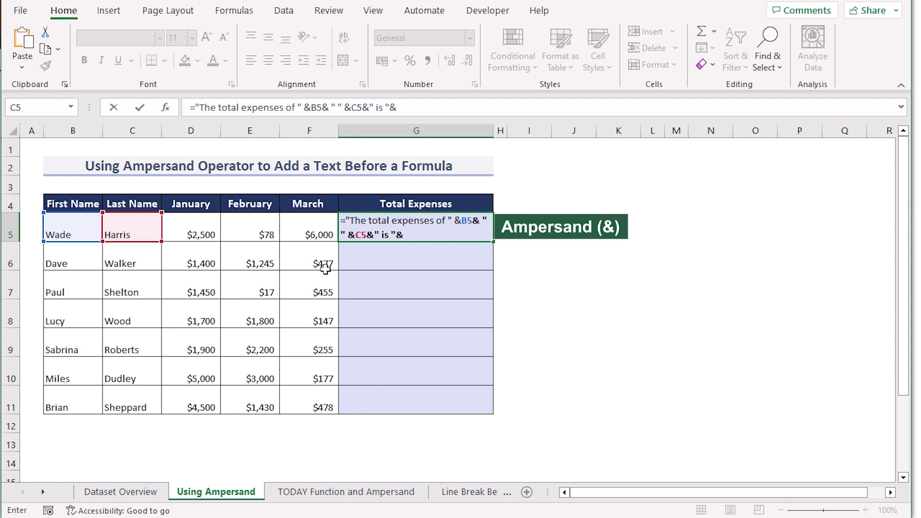
pyautogui.write('"')
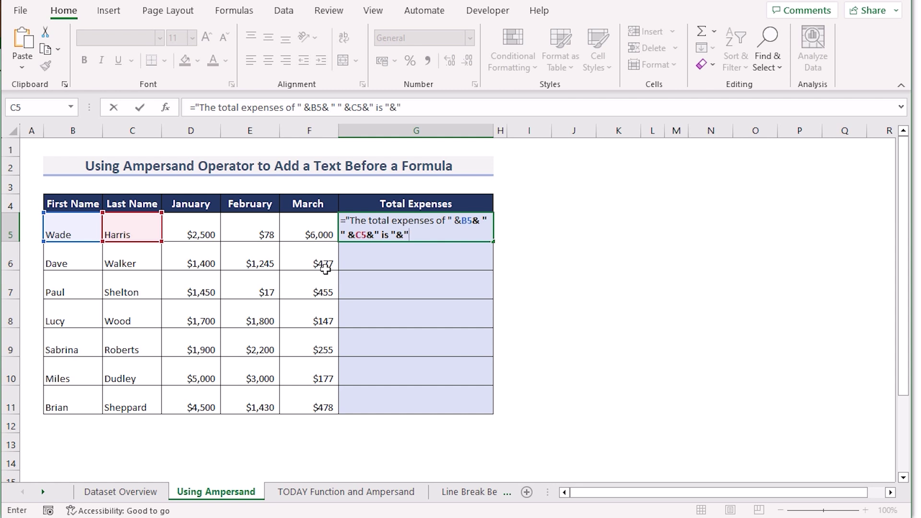
pyautogui.write('$')
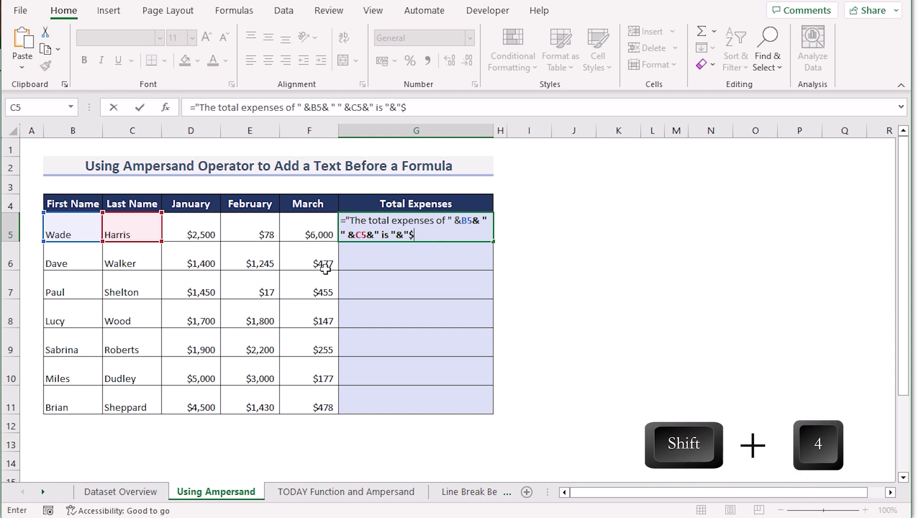
pyautogui.write('"')
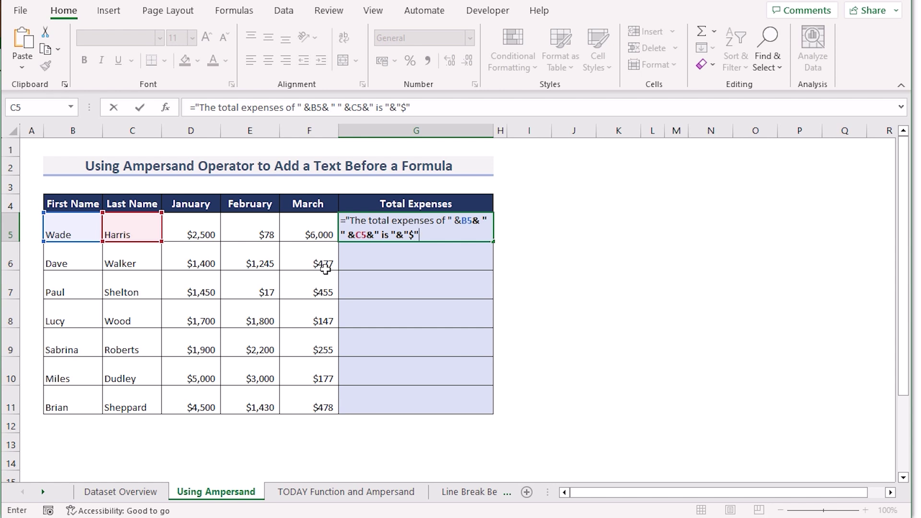
pyautogui.write('&')
pyautogui.write('SU')
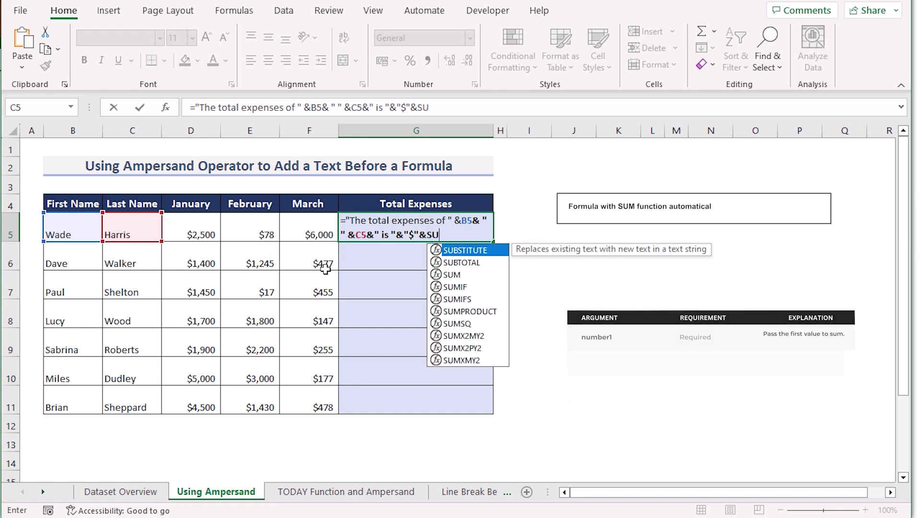
pyautogui.write('M(')
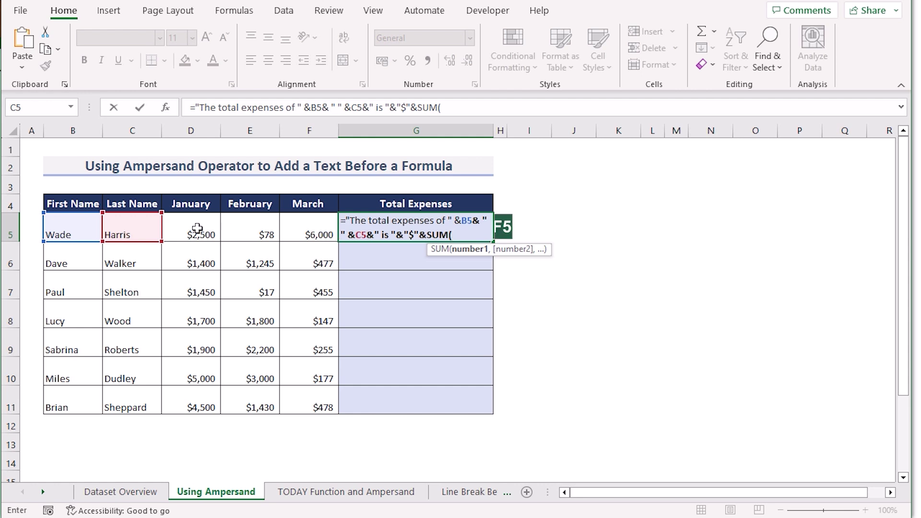
pyautogui.click(197, 229)
pyautogui.write(',')
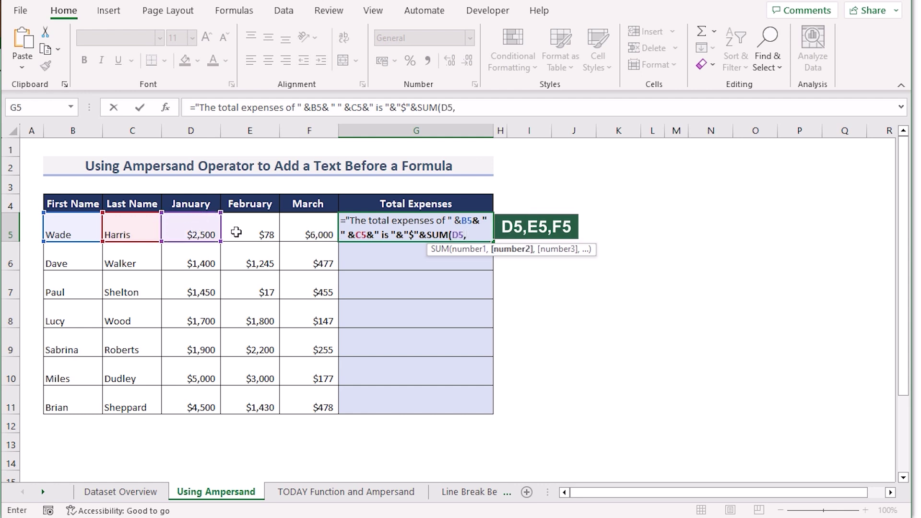
pyautogui.click(238, 232)
pyautogui.write(',')
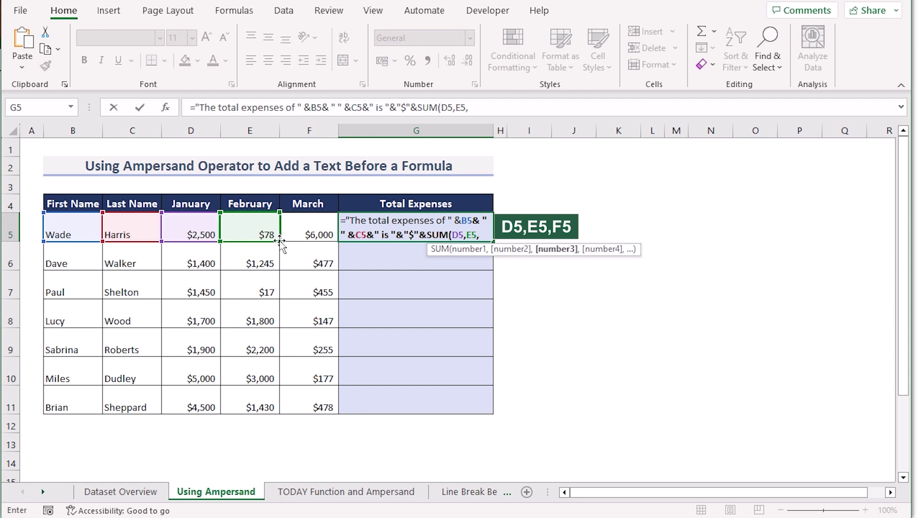
pyautogui.click(297, 220)
pyautogui.press('Return')
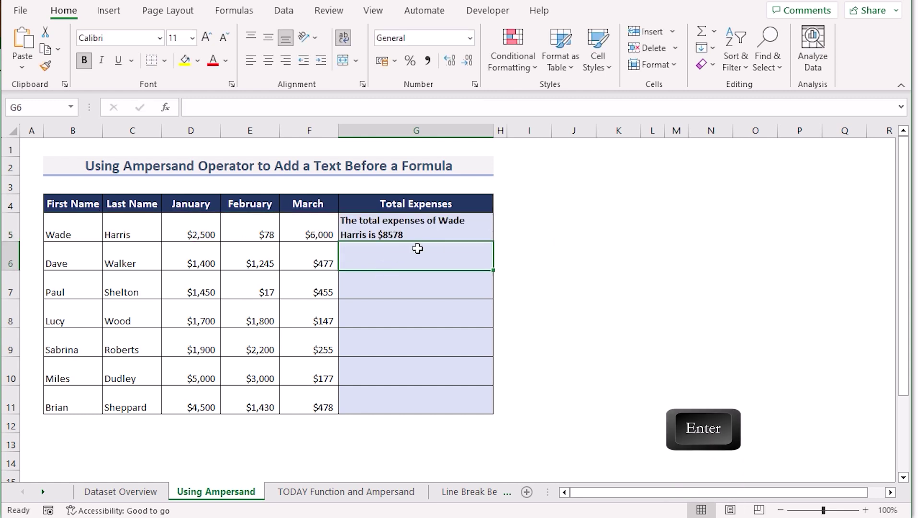
# Step: Copy G5's formula down the Total Expenses column, then select G5 on the TODAY Function and Ampersand sheet
pyautogui.click(429, 228)
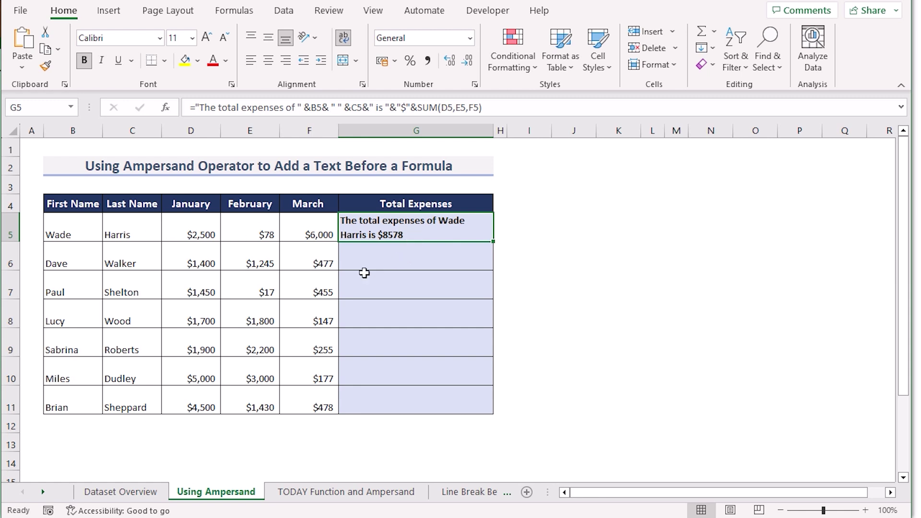
pyautogui.moveTo(493, 241); pyautogui.dragTo(493, 412)
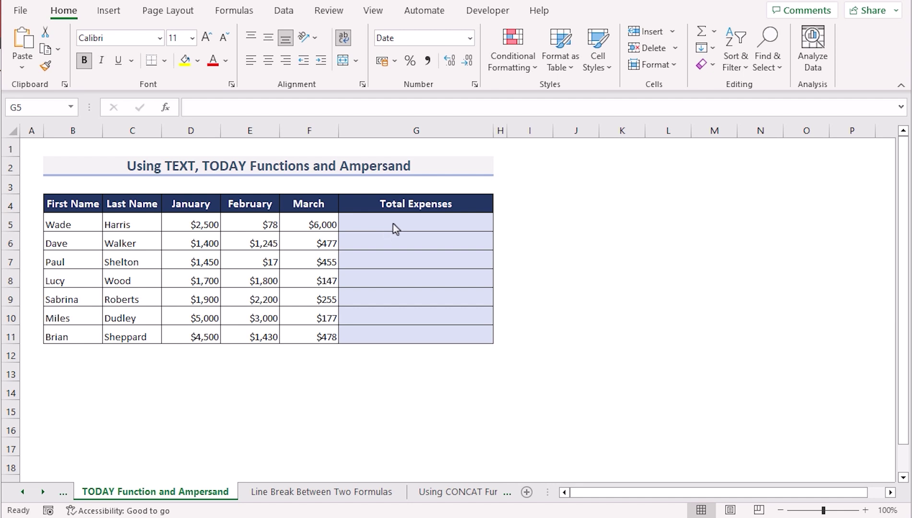
pyautogui.click(375, 224)
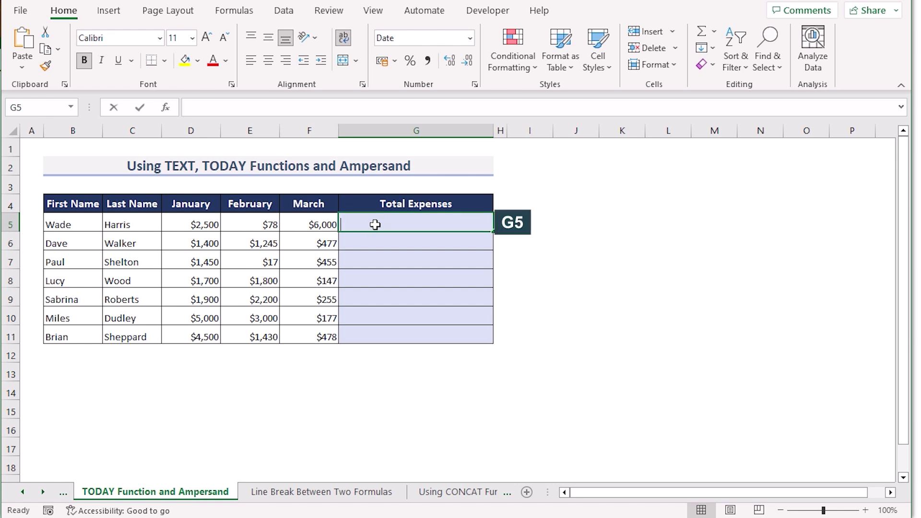
# Step: Begin G5 with =TEXT(TODAY(),"mmmm dd,yyyy")&" EXPENSES IS $"&SUM(
pyautogui.doubleClick(375, 225)
pyautogui.write('=')
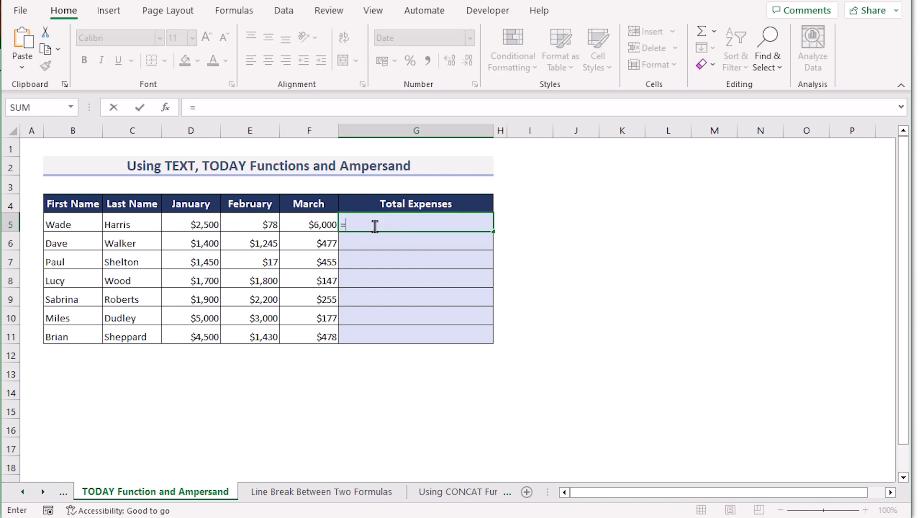
pyautogui.write('TEXT(')
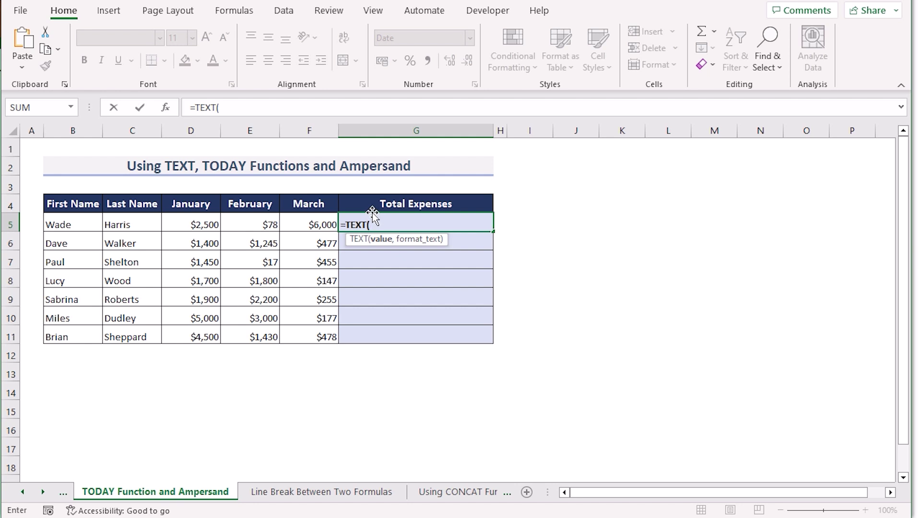
pyautogui.write('TODAY')
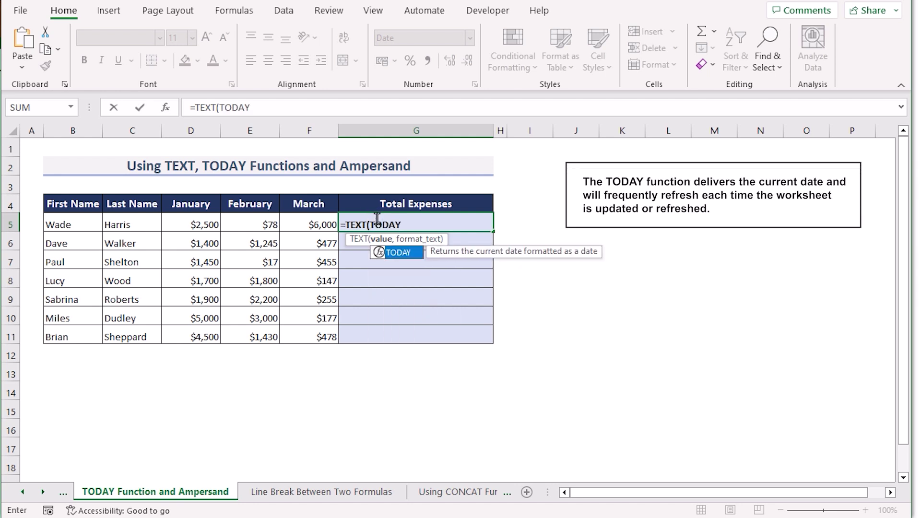
pyautogui.write('()')
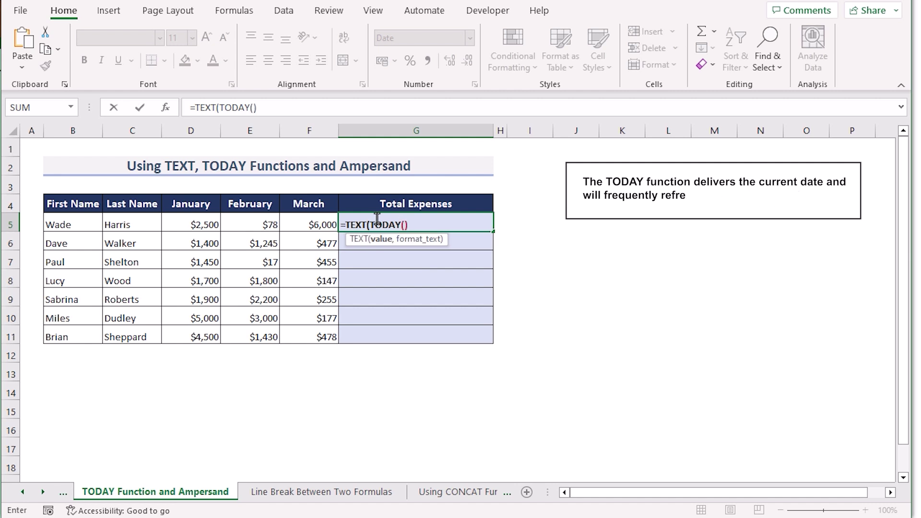
pyautogui.write(',')
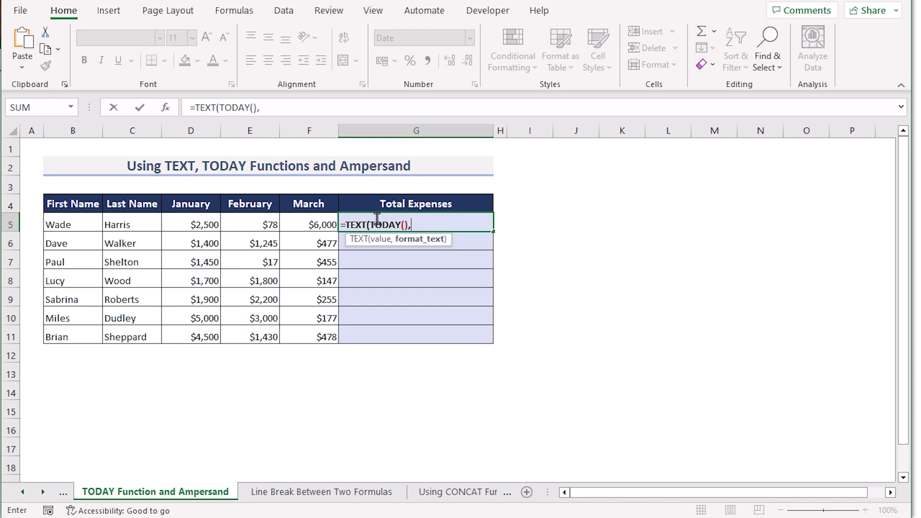
pyautogui.write('"mmmm dd')
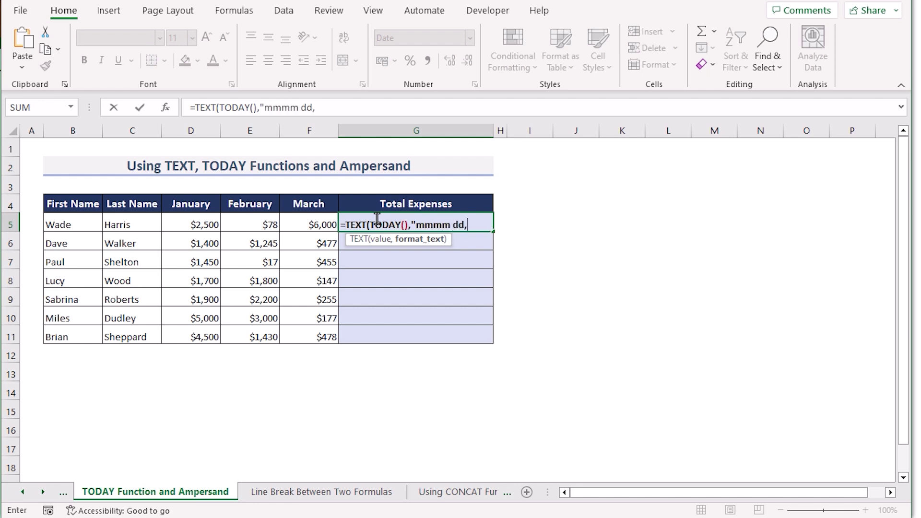
pyautogui.write(',yyyy")')
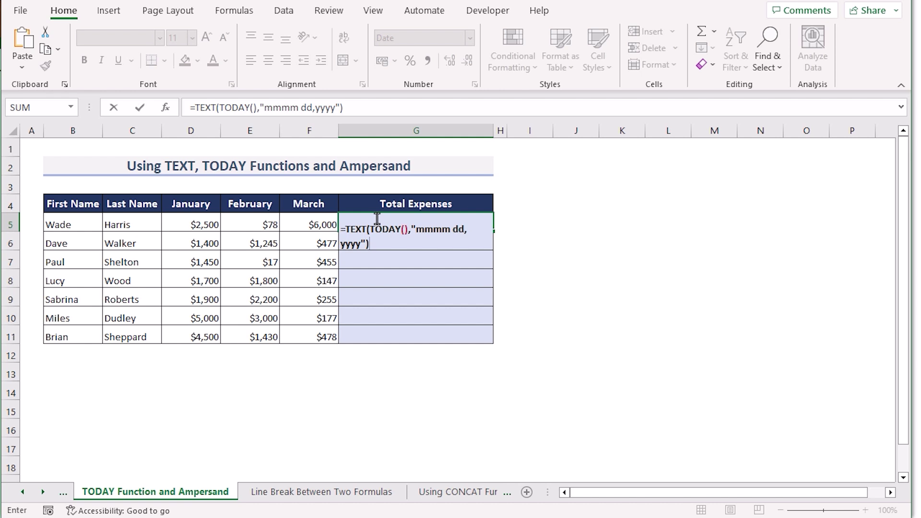
pyautogui.write('& " E')
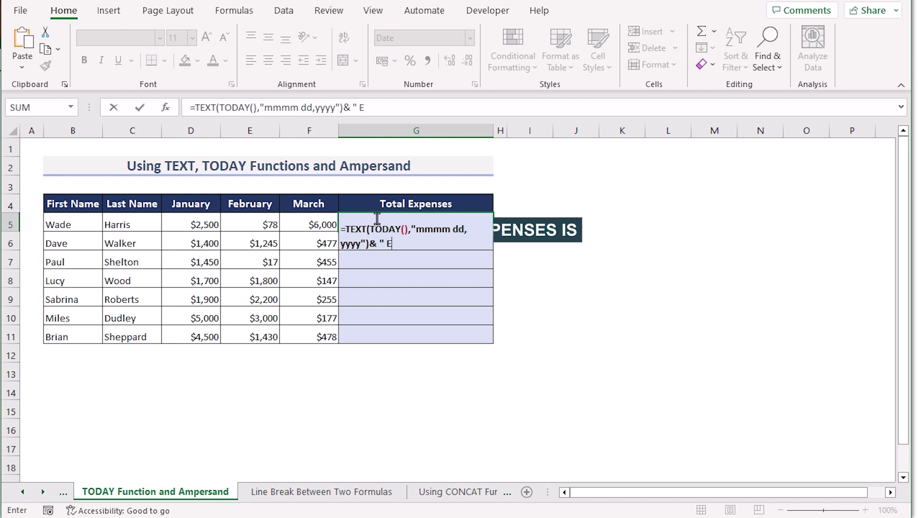
pyautogui.write('XPE')
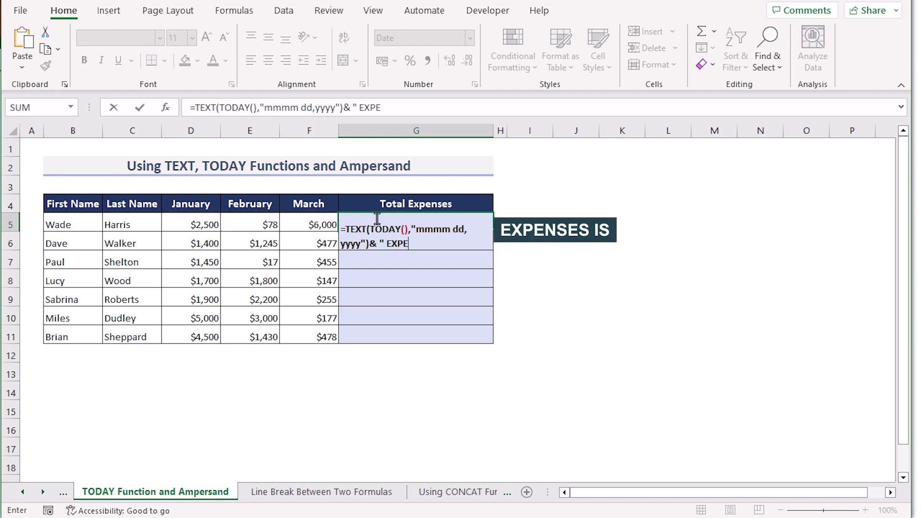
pyautogui.write('NSES IS')
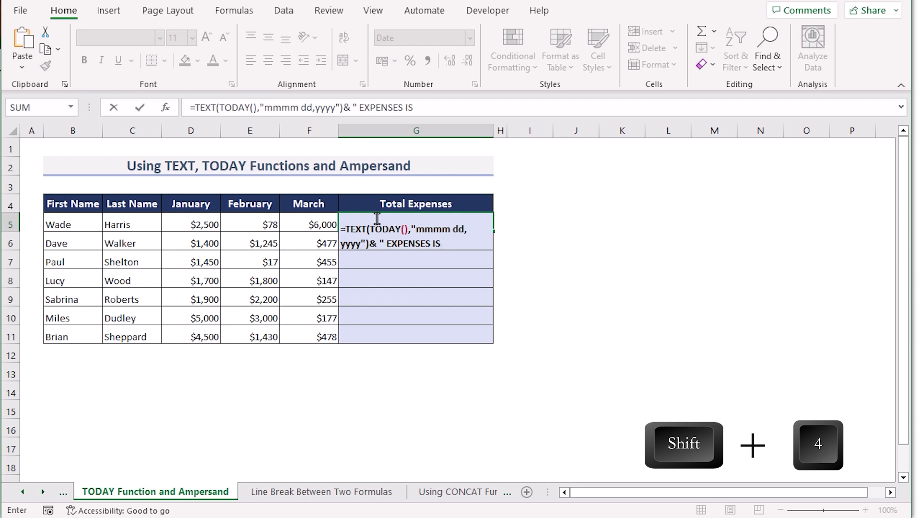
pyautogui.write('$')
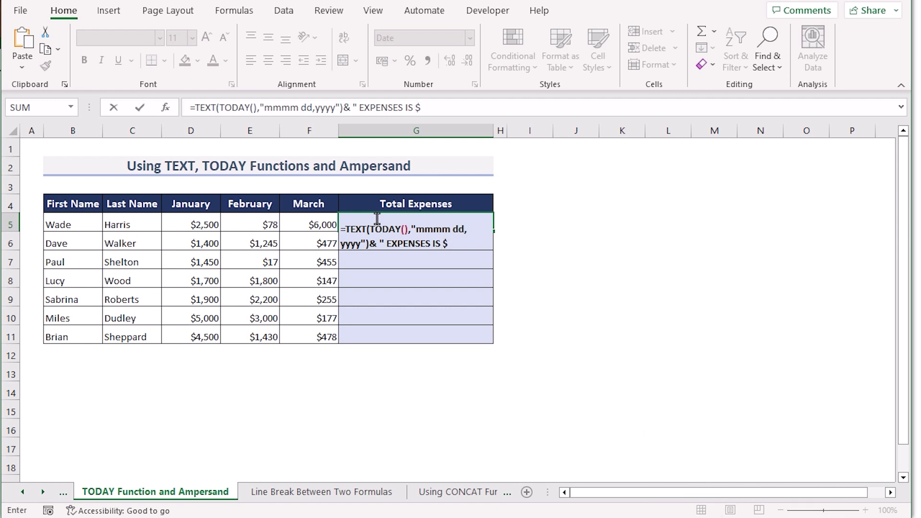
pyautogui.write('"&')
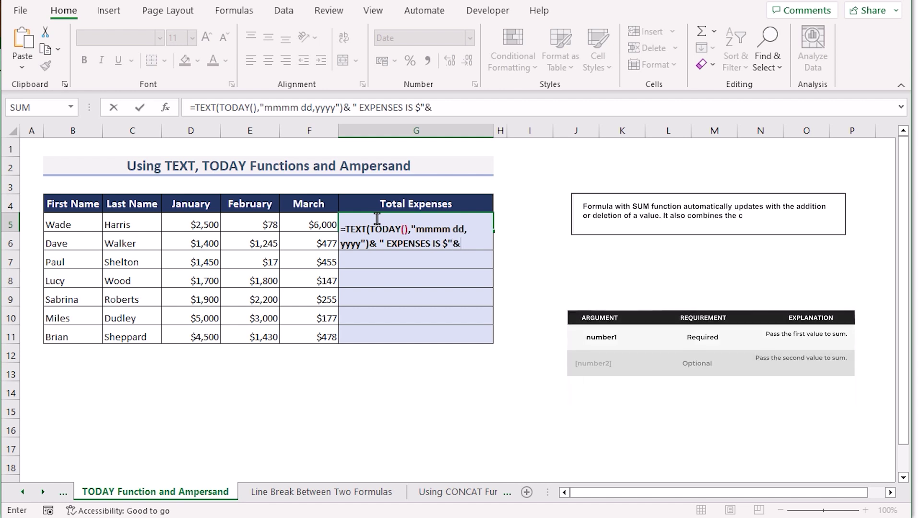
pyautogui.write('SUM')
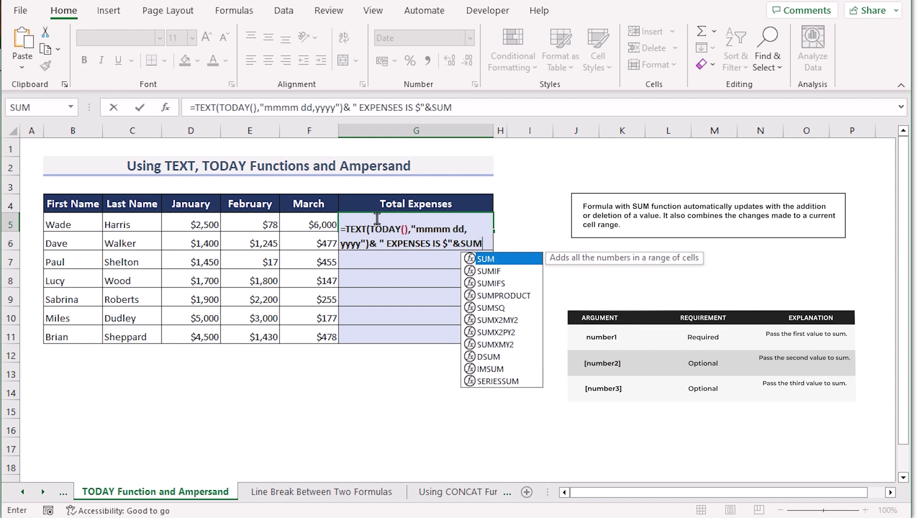
pyautogui.write('(')
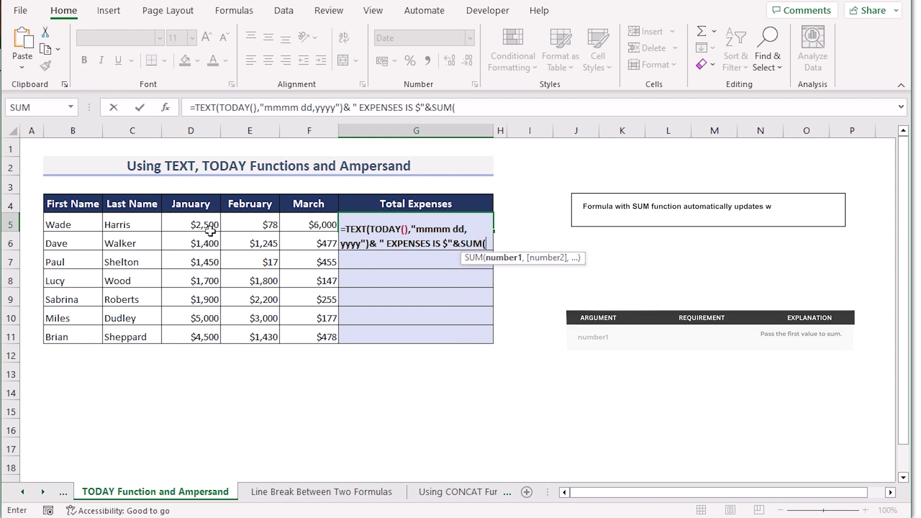
# Step: Sum D5, E5 and F5 to finish G5, showing 'April 13 2023 EXPENSES IS $8578'
pyautogui.click(214, 231)
pyautogui.write(',')
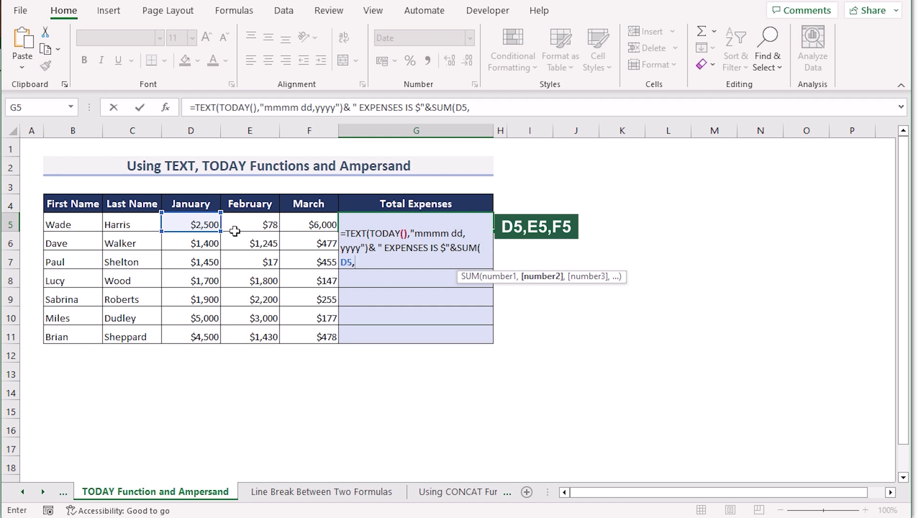
pyautogui.click(250, 223)
pyautogui.write(',')
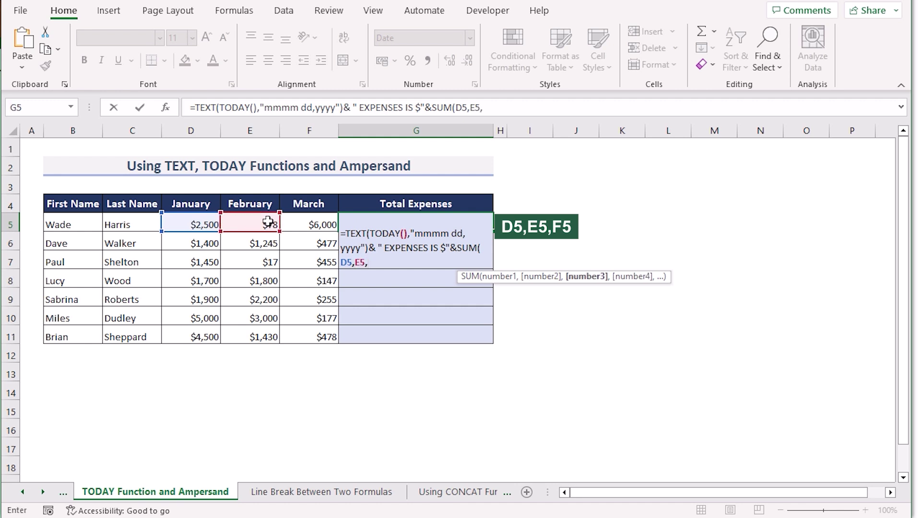
pyautogui.click(308, 223)
pyautogui.write(')')
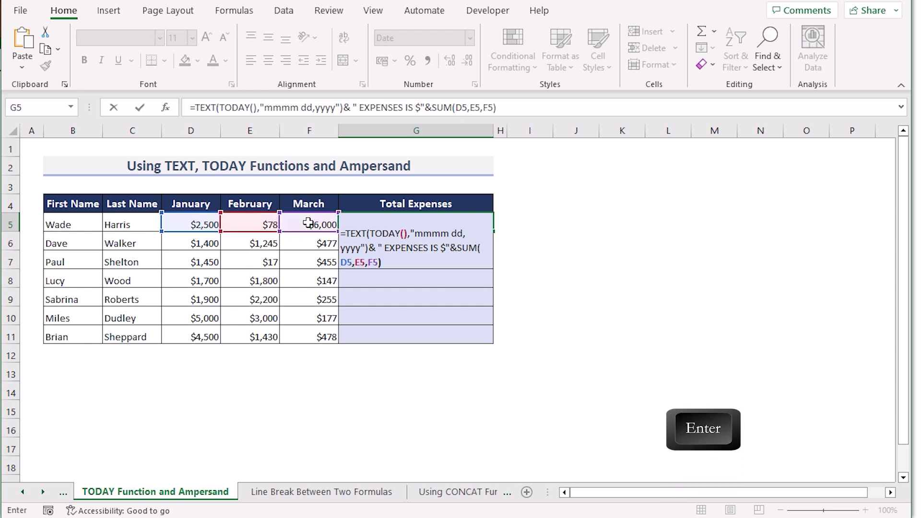
pyautogui.press('Return')
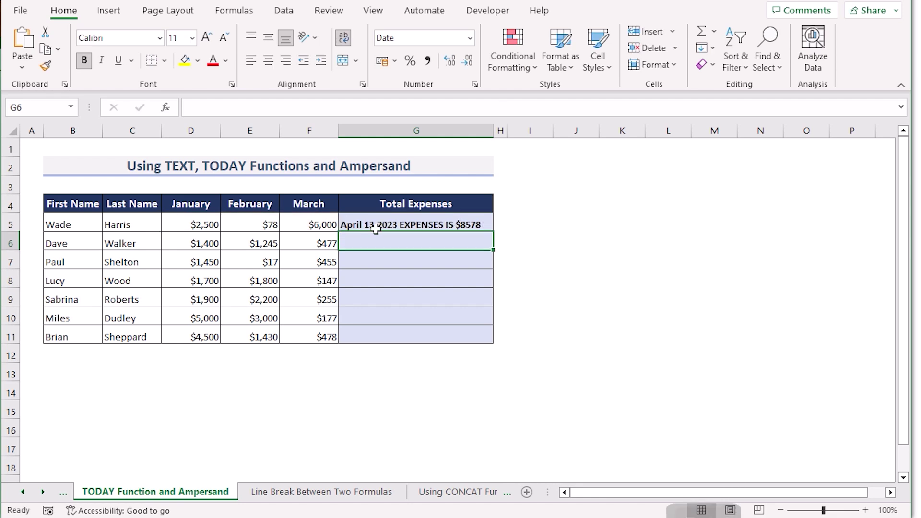
# Step: Copy G5's date-and-expenses formula down the Total Expenses column
pyautogui.click(487, 228)
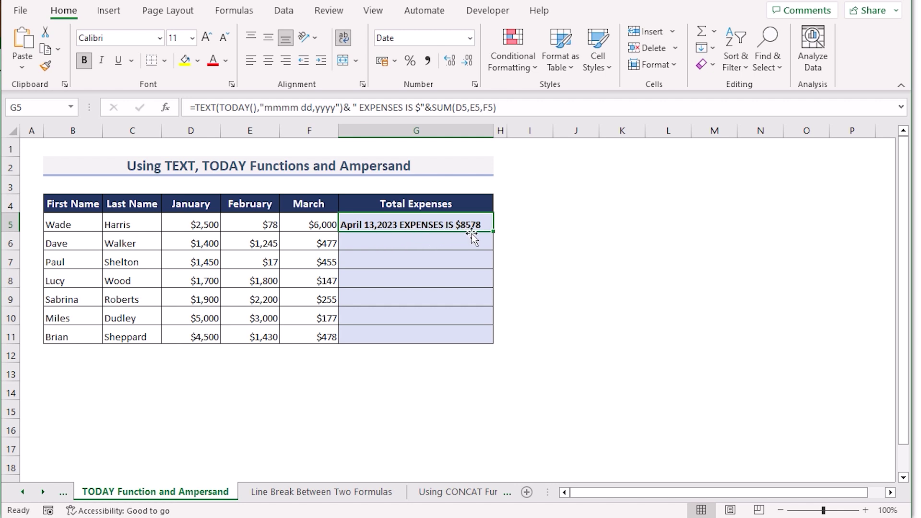
pyautogui.moveTo(492, 232); pyautogui.dragTo(494, 337)
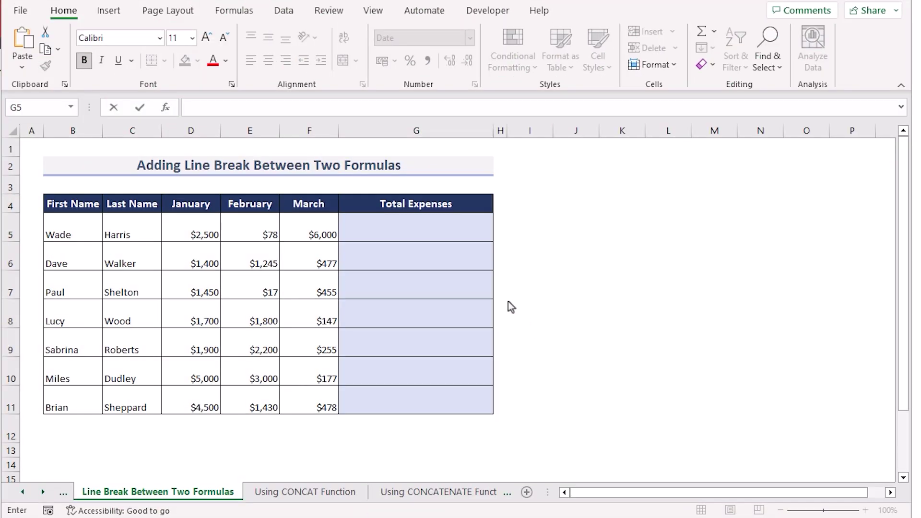
# Step: Paste the TEXT(TODAY()) and SUM(D5,E5,F5) formula into G5, showing 'April 13, 2023 Expenses is $8578'
pyautogui.doubleClick(382, 225)
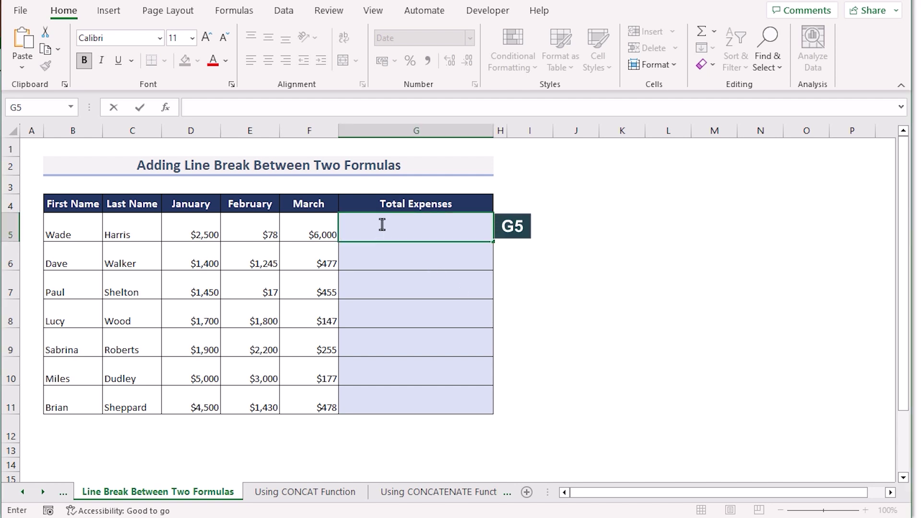
pyautogui.write('=TEXT(TODAY(), "mmmm dd, yyyy")&" Expenses is $"&SUM(D5,E5,F5)')
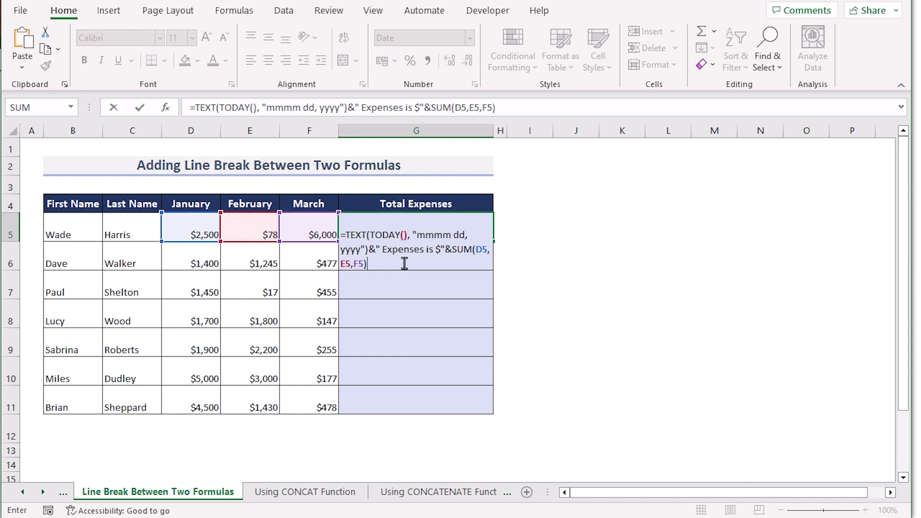
pyautogui.press('Return')
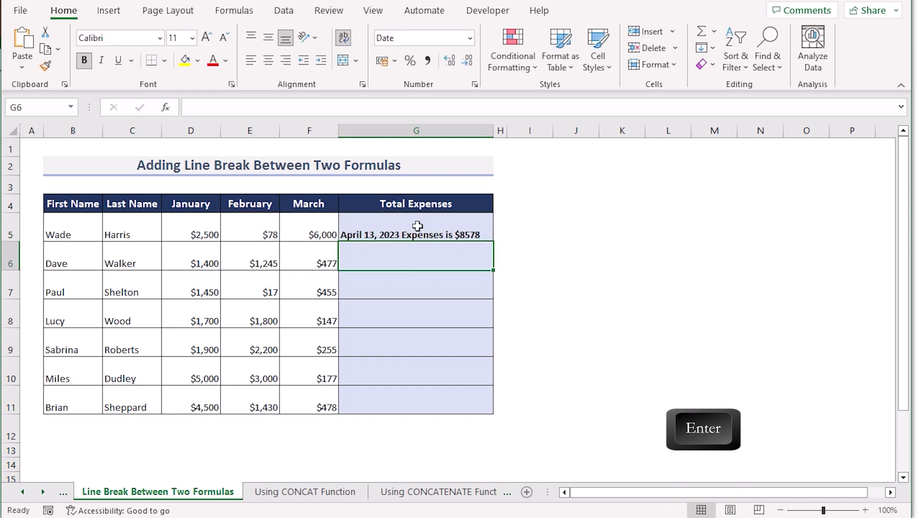
pyautogui.click(416, 230)
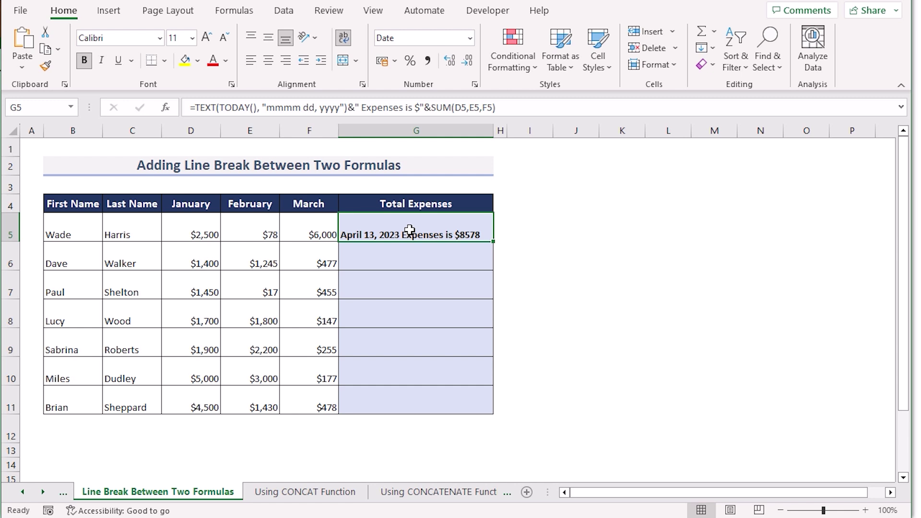
# Step: Insert CHAR(10)& after the date part of G5's formula so 'Expenses is $8578' wraps below
pyautogui.doubleClick(403, 231)
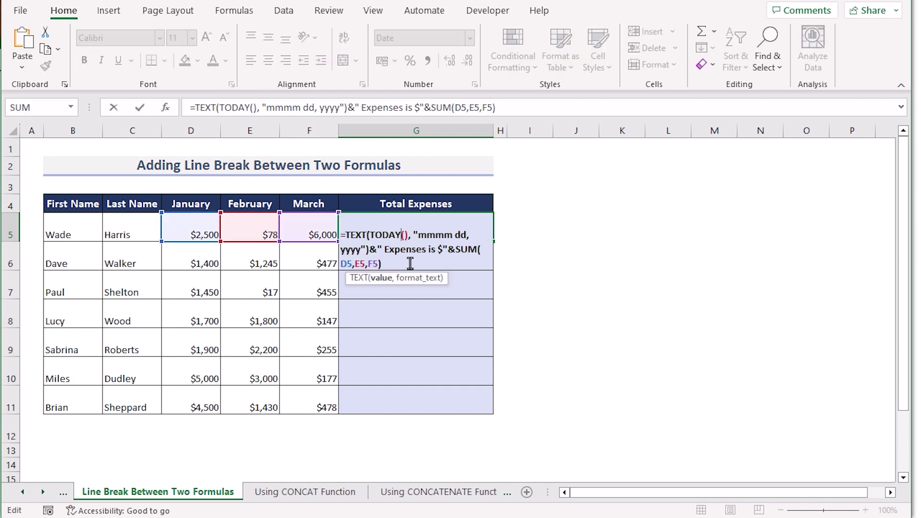
pyautogui.click(376, 252)
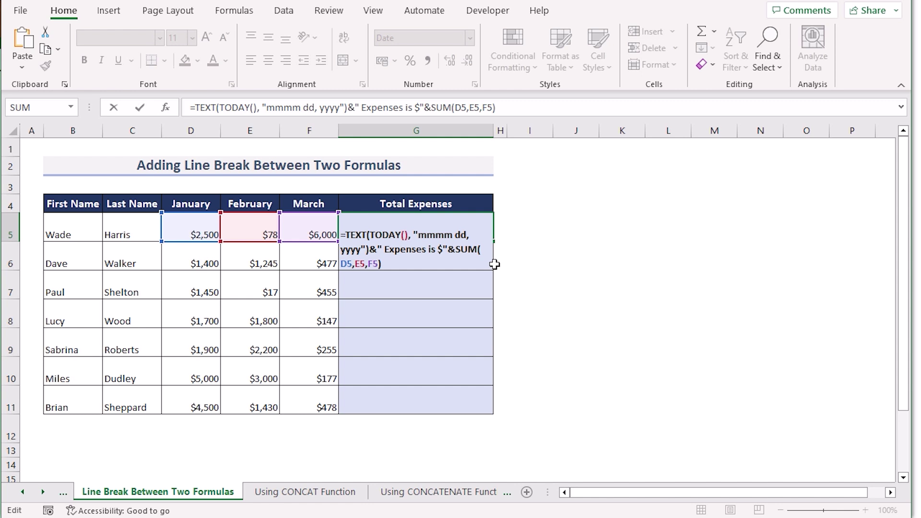
pyautogui.write('CH')
pyautogui.write('AR')
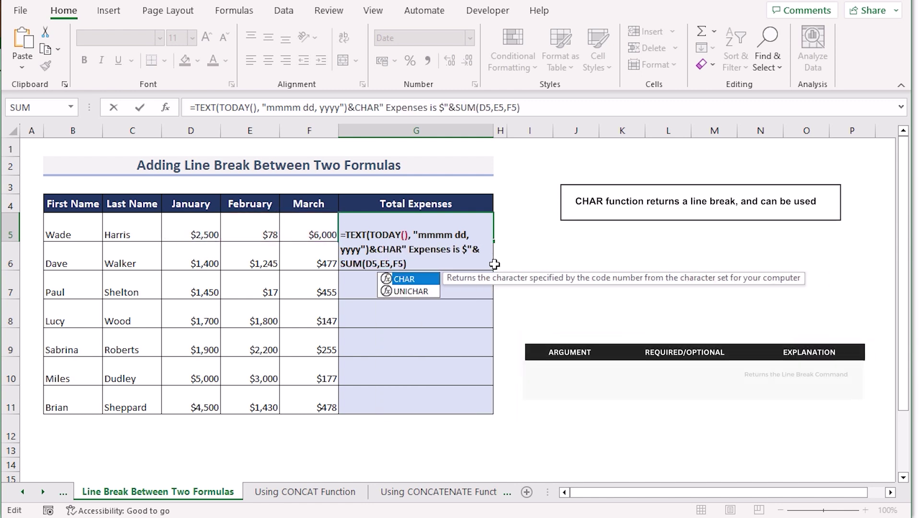
pyautogui.press('Tab')
pyautogui.write('10)')
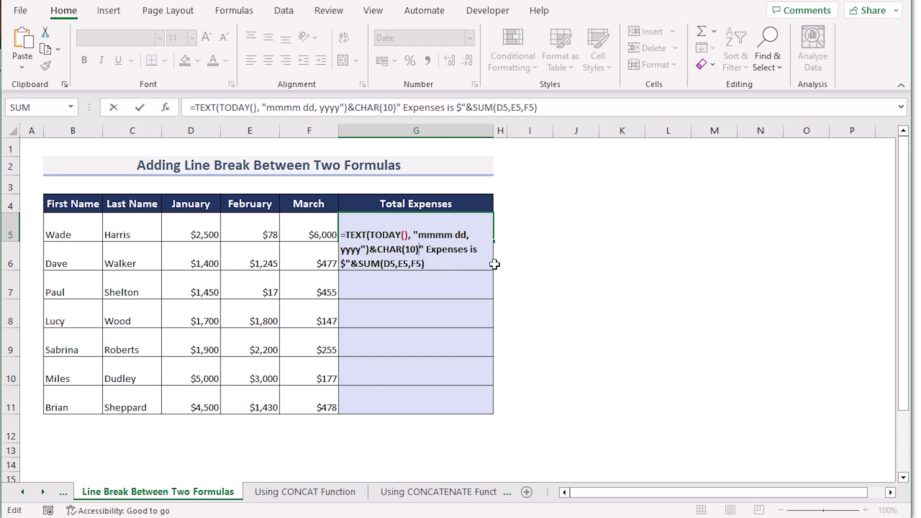
pyautogui.write('&')
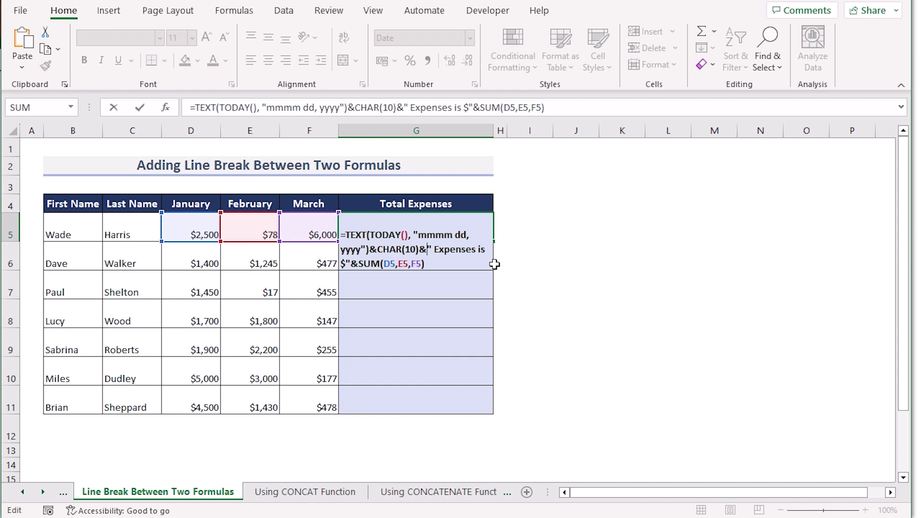
pyautogui.press('Return')
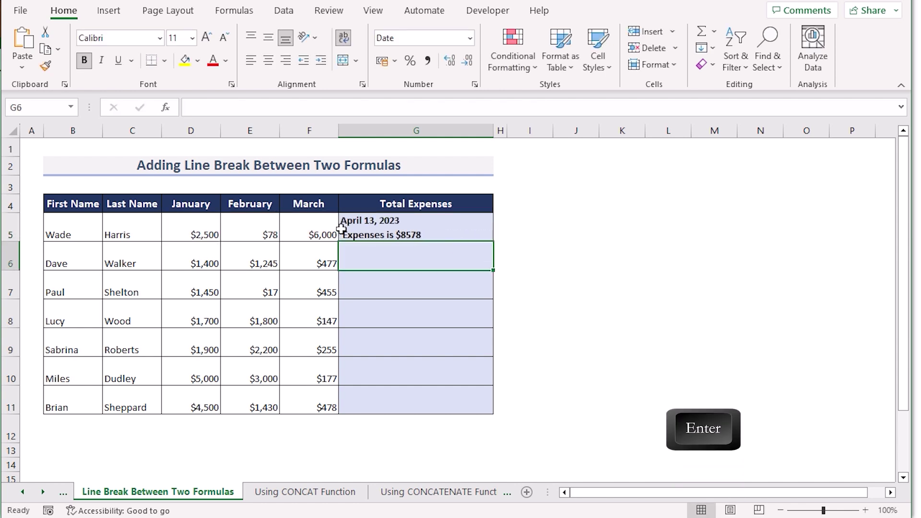
# Step: Fill G5's two-line date and expenses formula down through G11
pyautogui.click(439, 224)
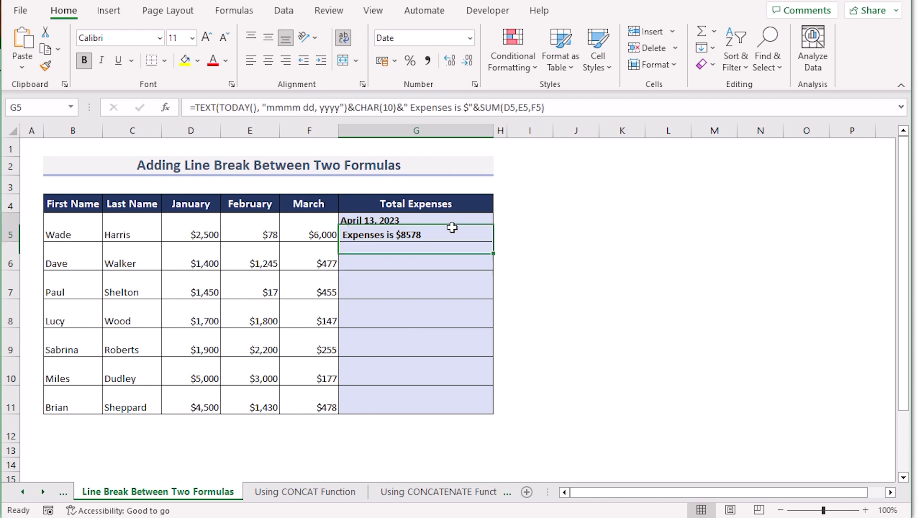
pyautogui.moveTo(494, 247); pyautogui.dragTo(486, 409)
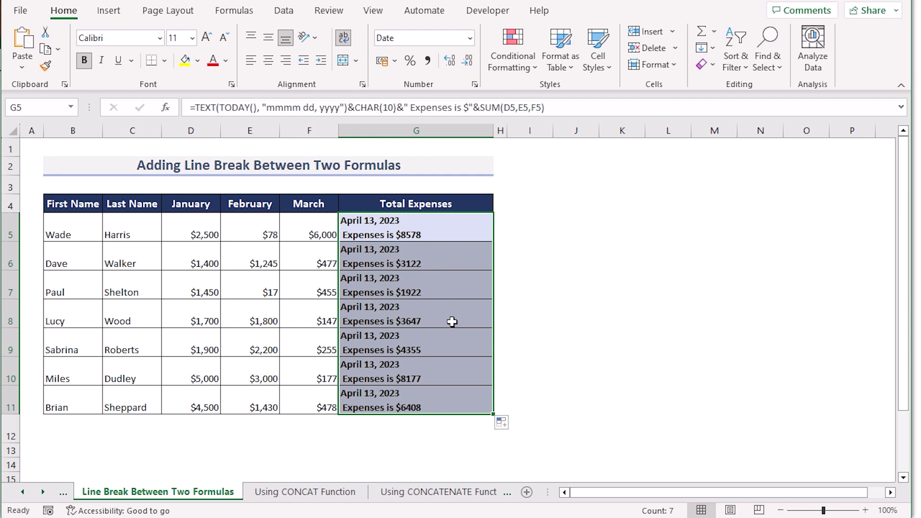
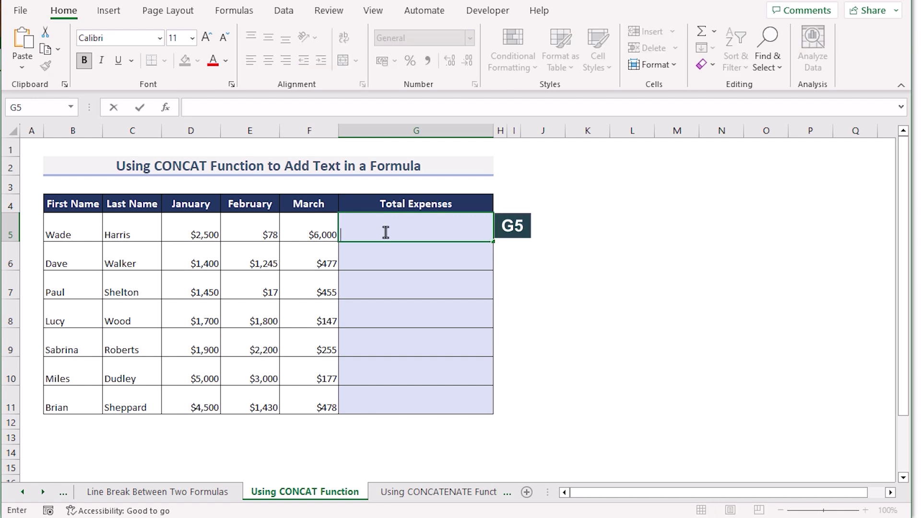
# Step: Begin G5's CONCAT formula with "The total expenses of ", then B5, a space and C5
pyautogui.write('=CO')
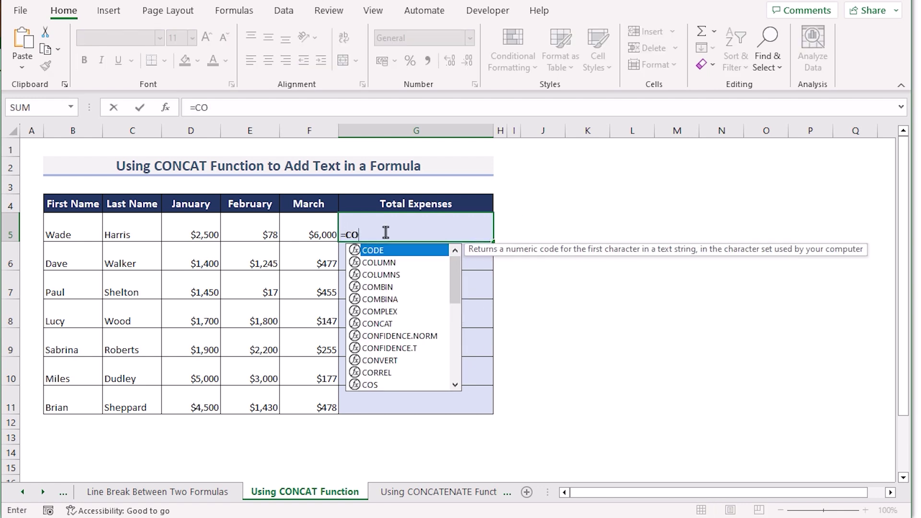
pyautogui.write('NCAT')
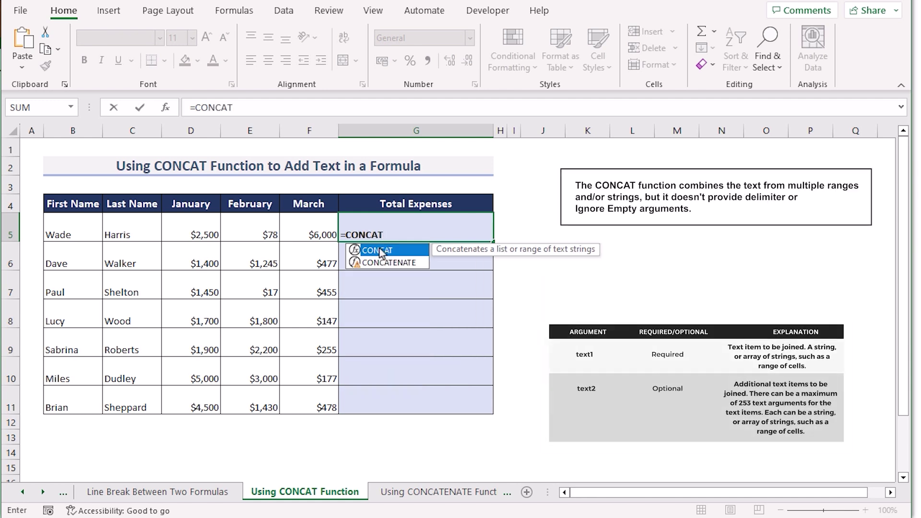
pyautogui.doubleClick(379, 250)
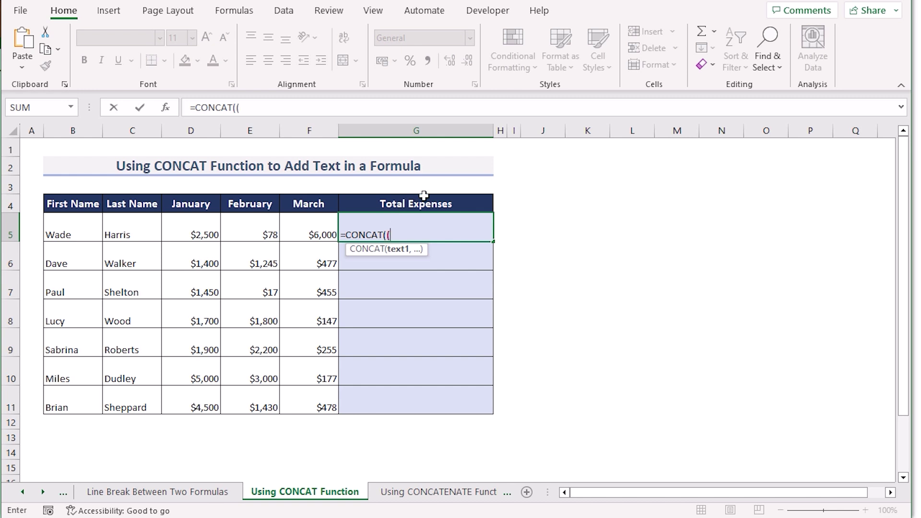
pyautogui.write('"The total')
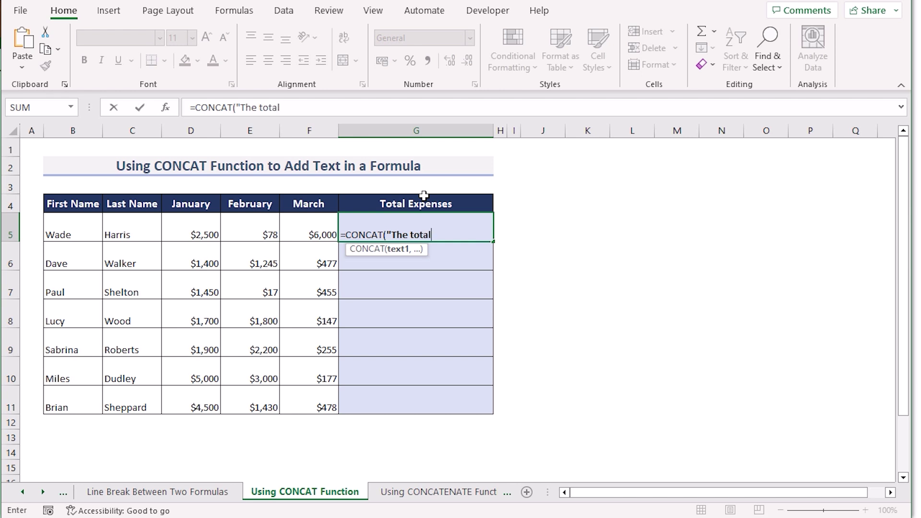
pyautogui.write(' expenses o')
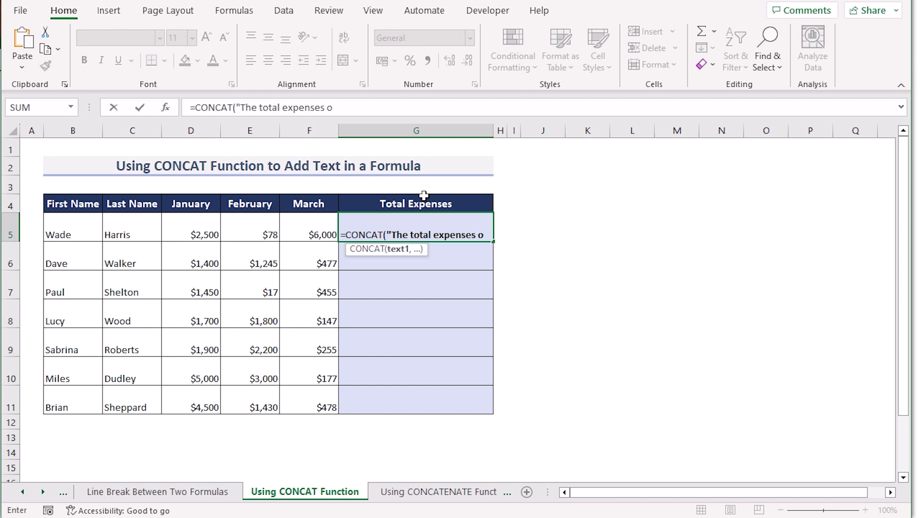
pyautogui.write('f "')
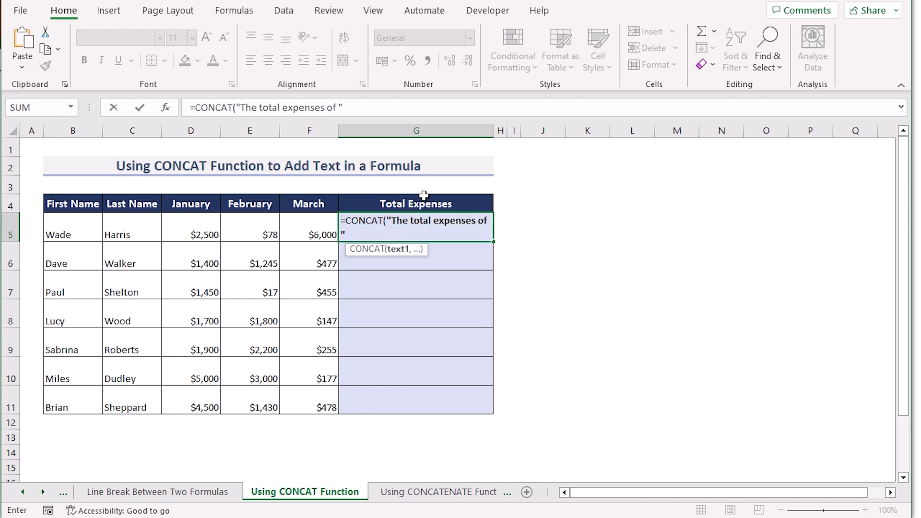
pyautogui.write(',')
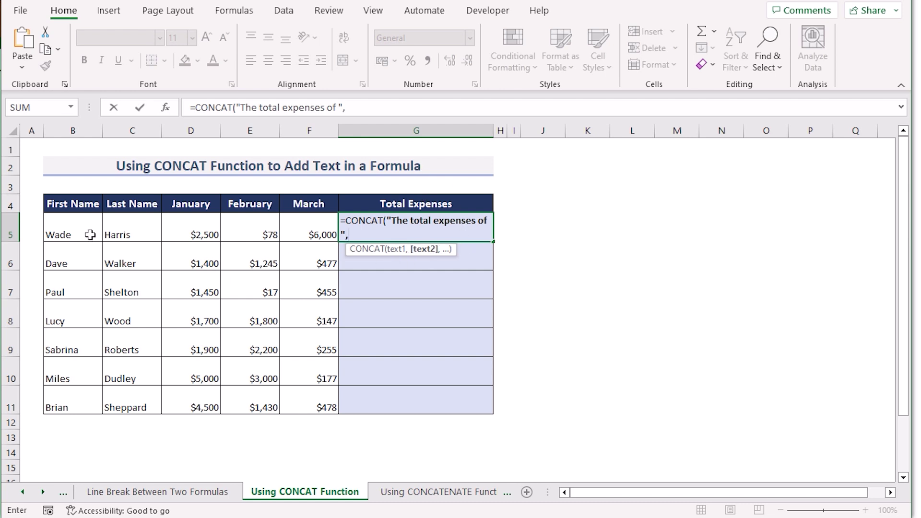
pyautogui.click(76, 232)
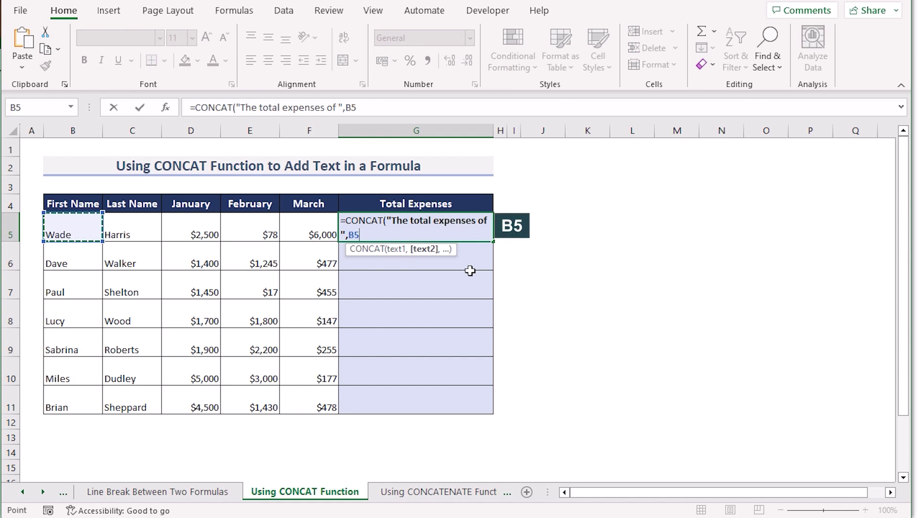
pyautogui.write(',')
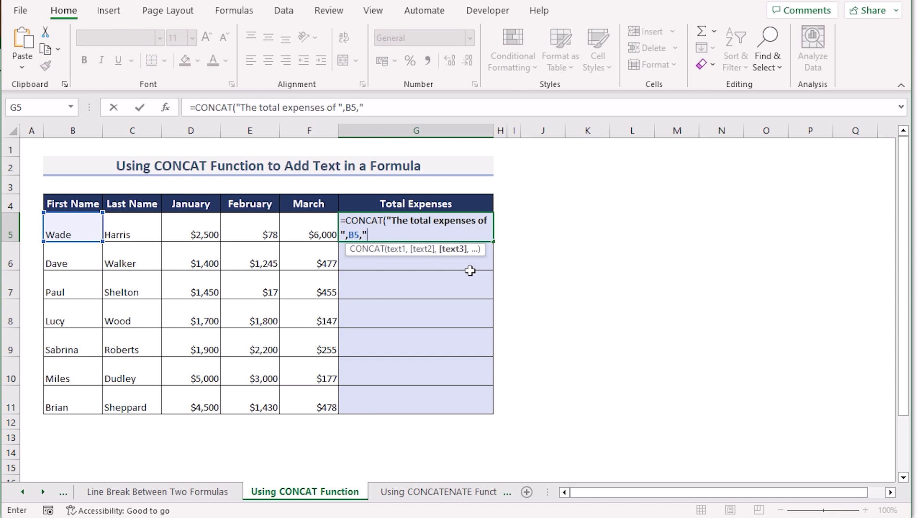
pyautogui.write('" ",')
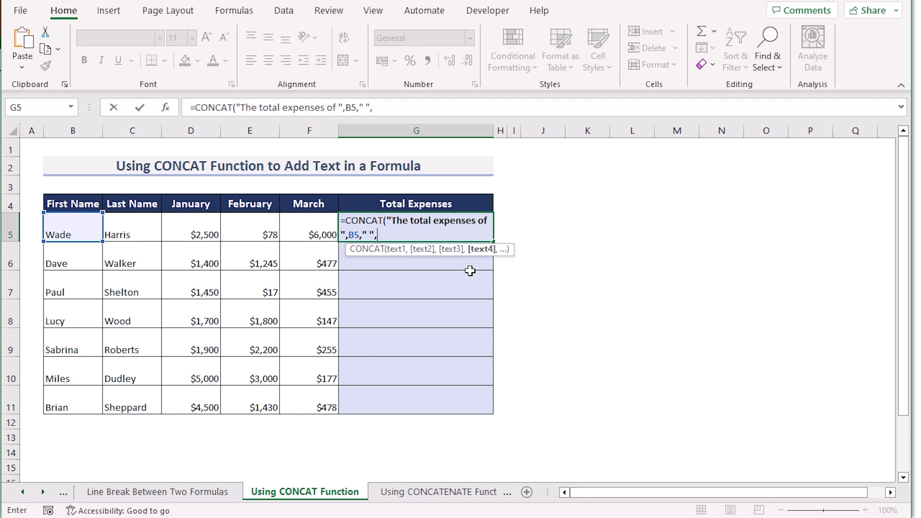
pyautogui.click(140, 232)
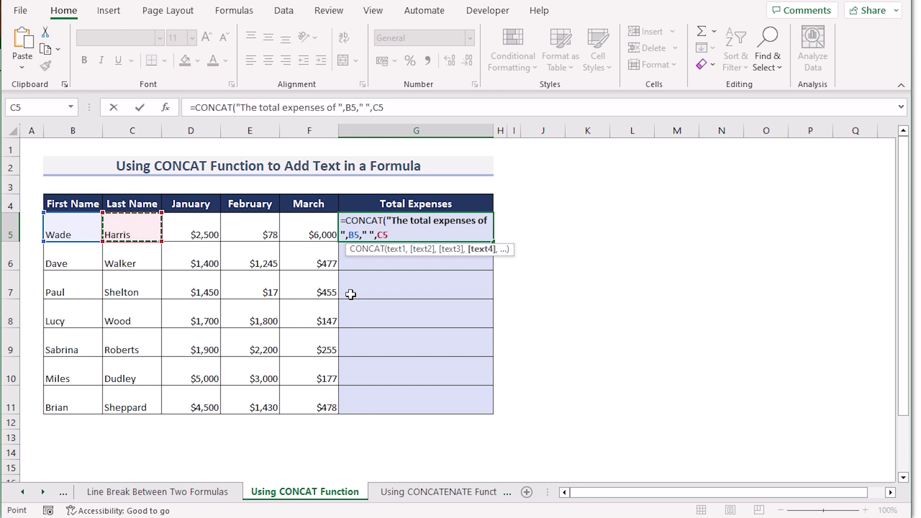
# Step: Append " is $" and SUM(D5,E5,F5), then enter the formula to show $8578
pyautogui.write(',')
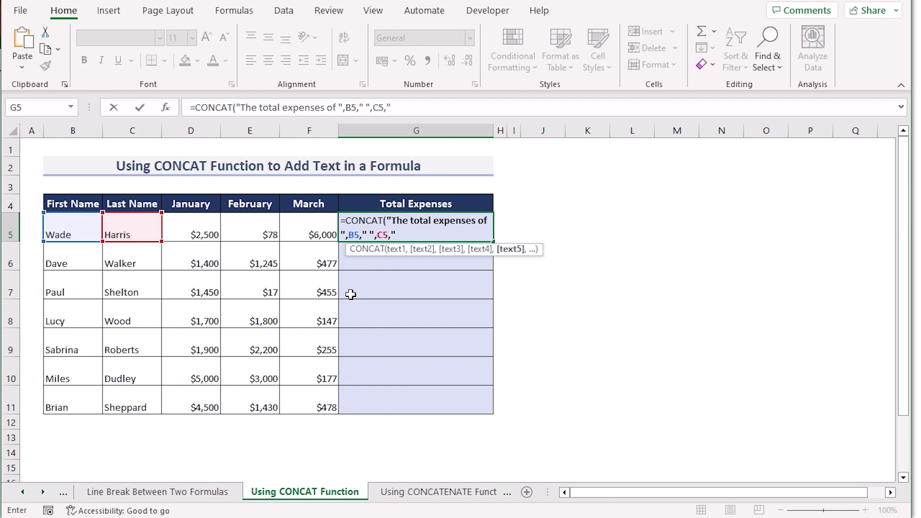
pyautogui.write('" is')
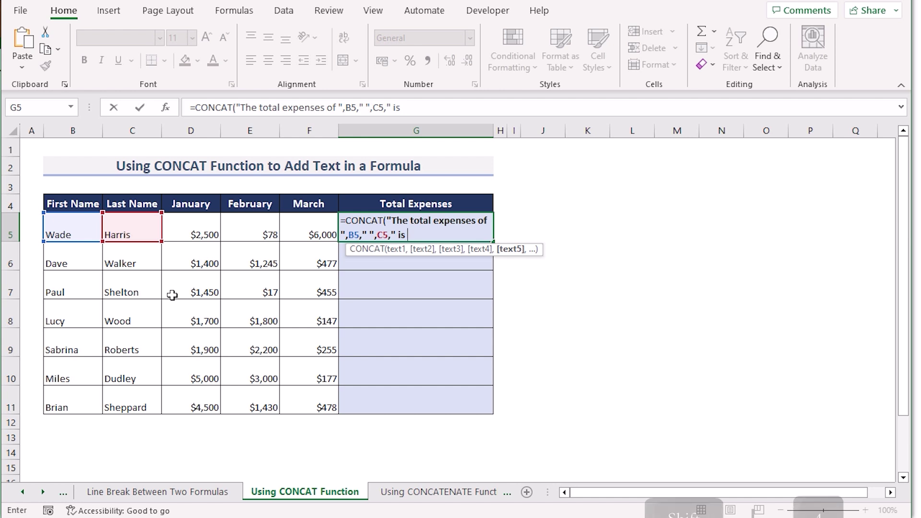
pyautogui.write('$')
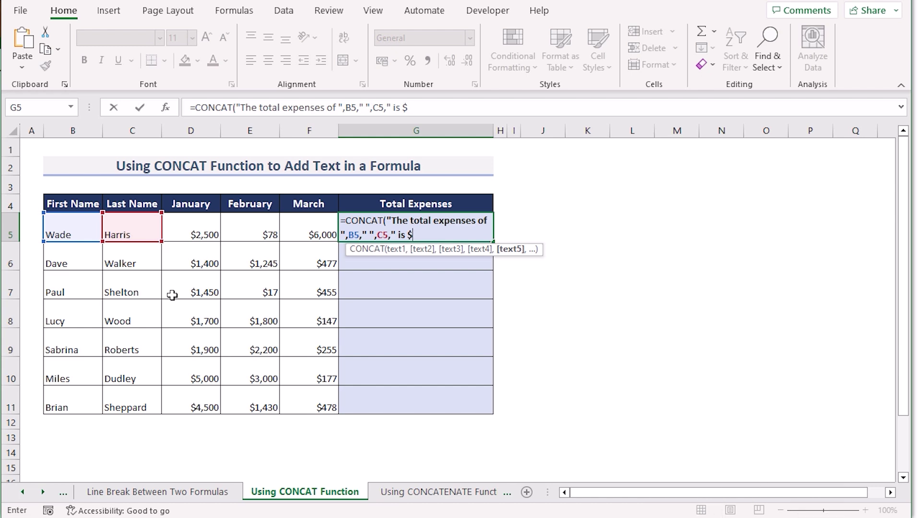
pyautogui.write('",')
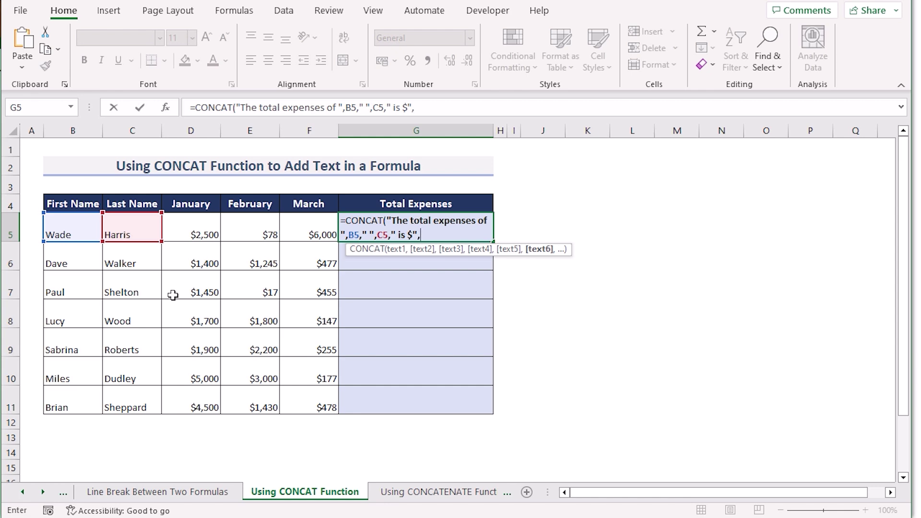
pyautogui.write('SUM(')
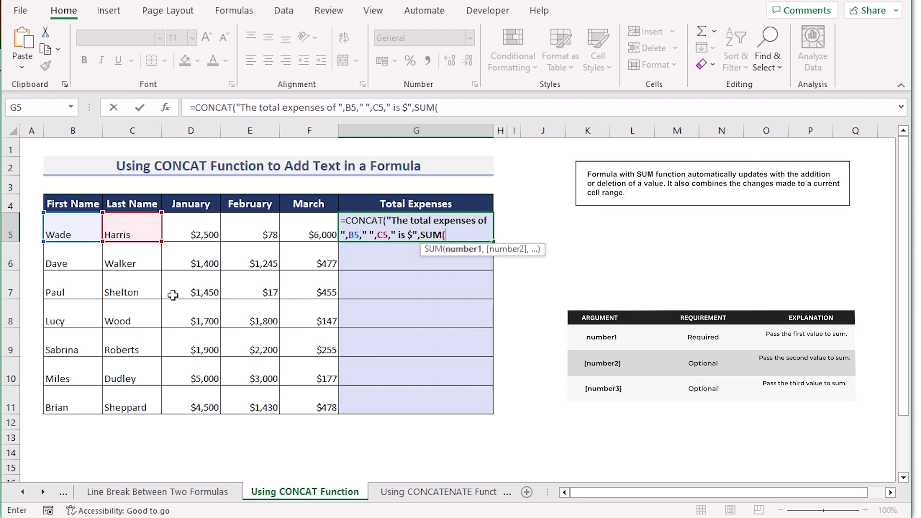
pyautogui.click(180, 232)
pyautogui.write(',')
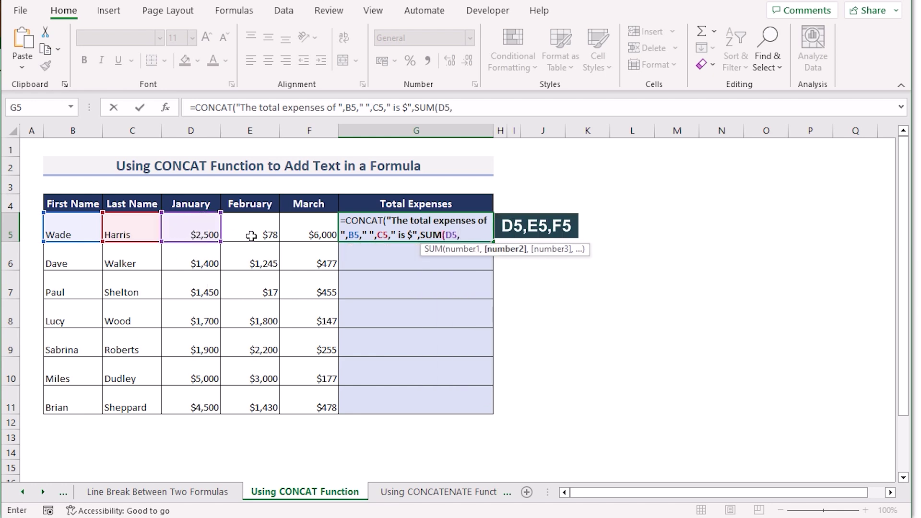
pyautogui.click(261, 234)
pyautogui.write(',')
pyautogui.click(324, 222)
pyautogui.write('))')
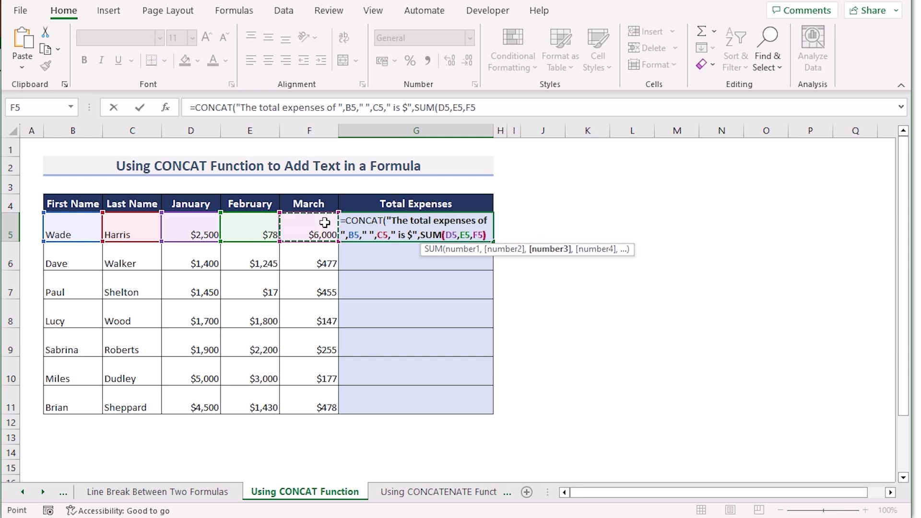
pyautogui.press('Return')
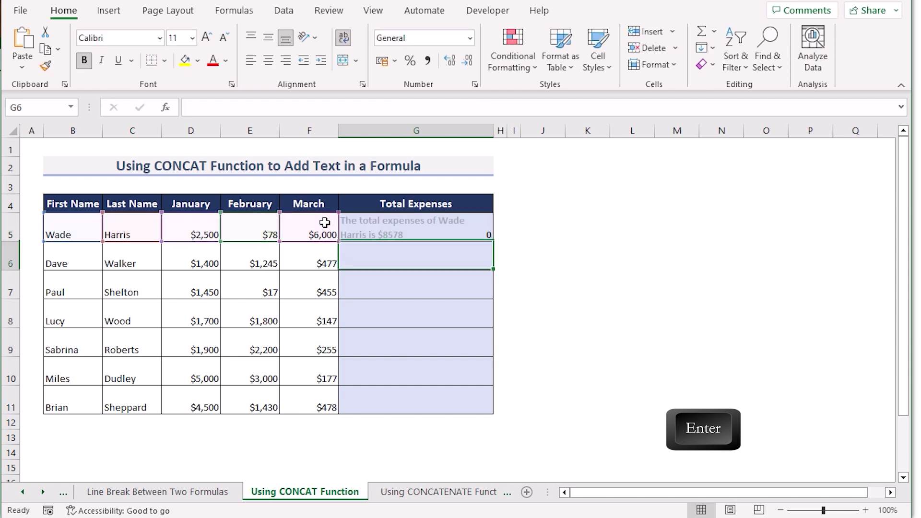
# Step: Fill G5's CONCAT sentence formula down through G11
pyautogui.click(456, 229)
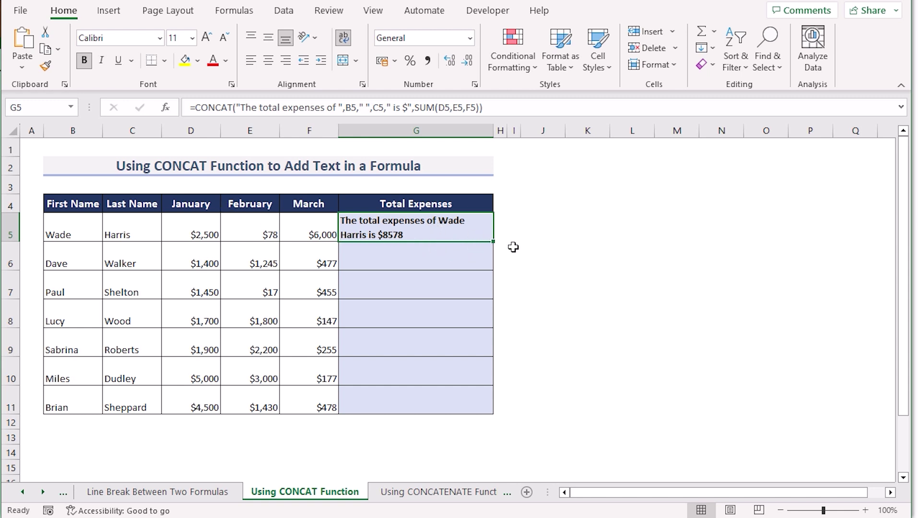
pyautogui.moveTo(492, 242); pyautogui.dragTo(484, 411)
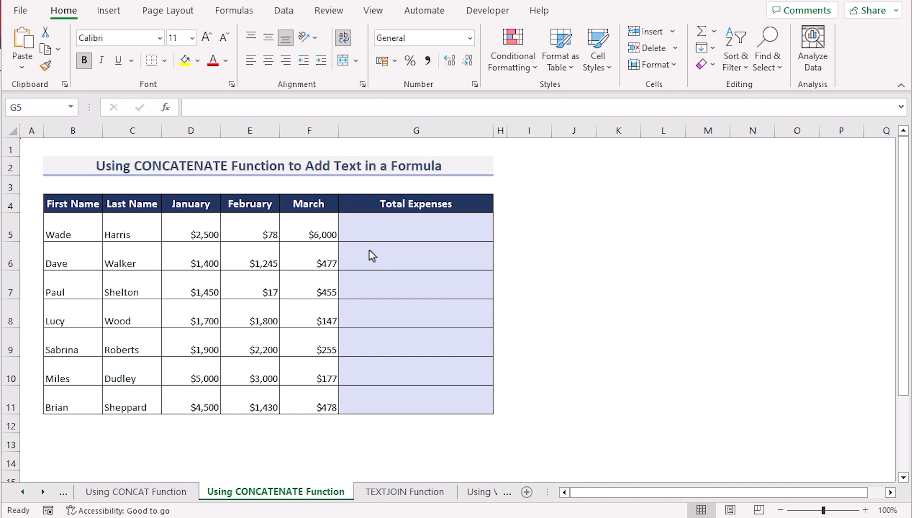
# Step: Start a CONCATENATE formula in G5 joining "The total expenses of", B5, a space and C5
pyautogui.click(362, 234)
pyautogui.doubleClick(369, 228)
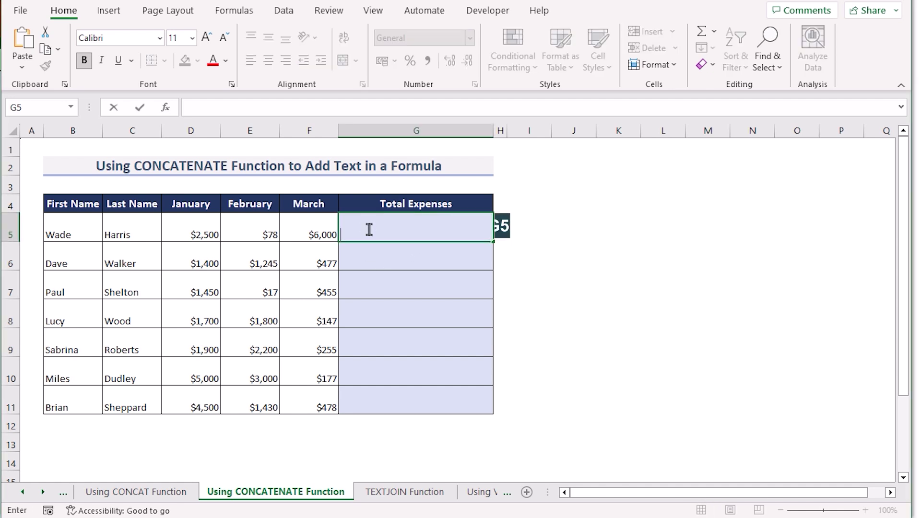
pyautogui.write('=CONC')
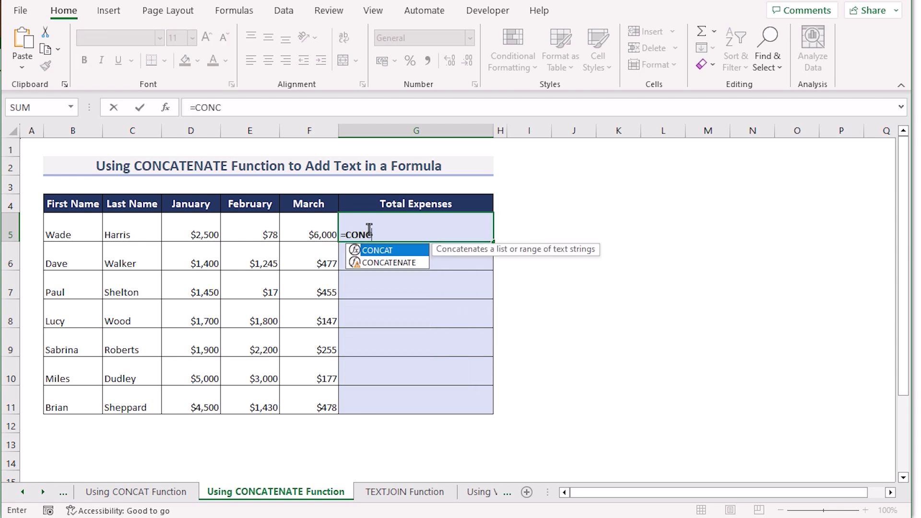
pyautogui.doubleClick(399, 262)
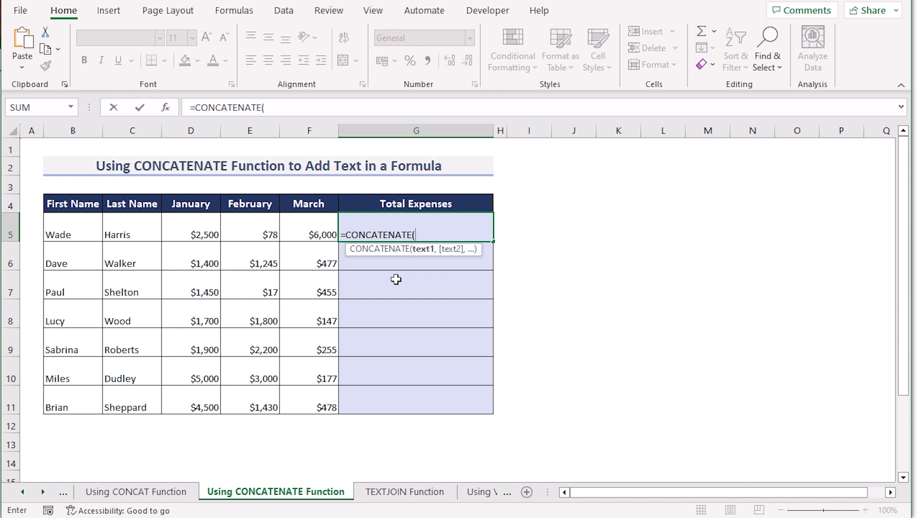
pyautogui.write('"The tota')
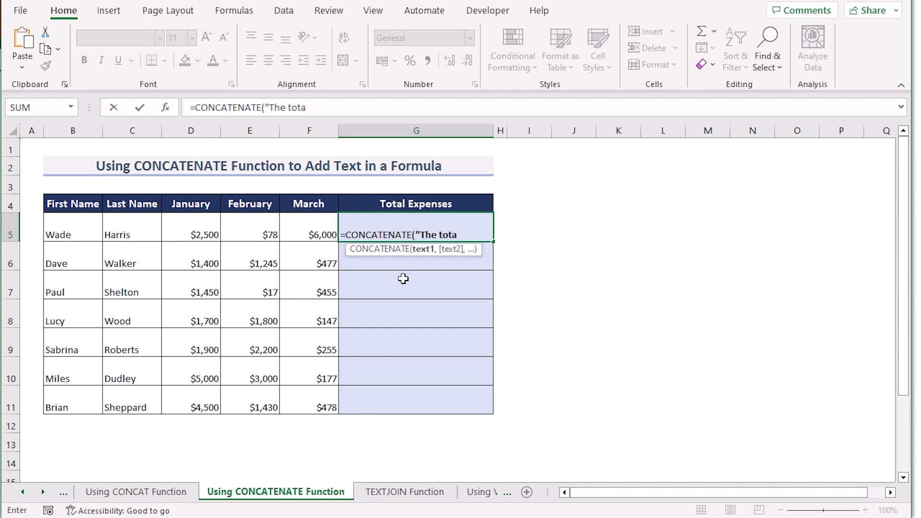
pyautogui.write('l expenses of')
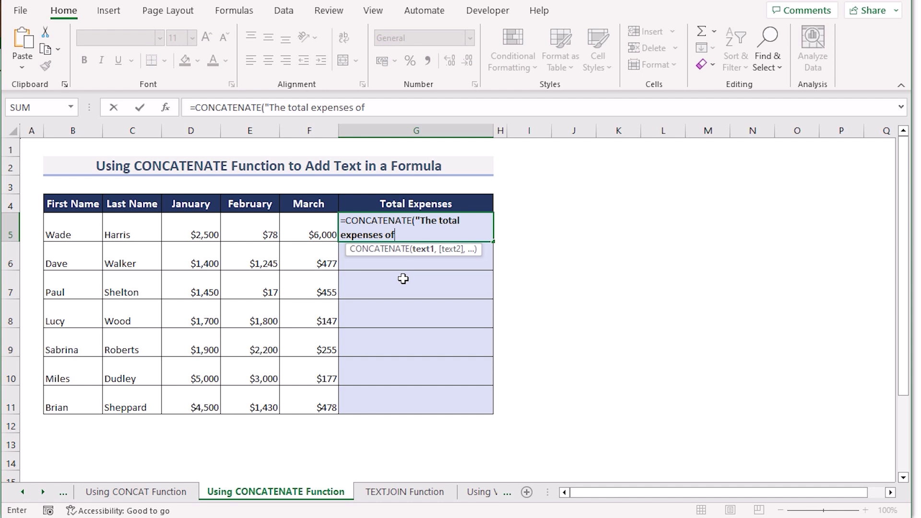
pyautogui.write('",')
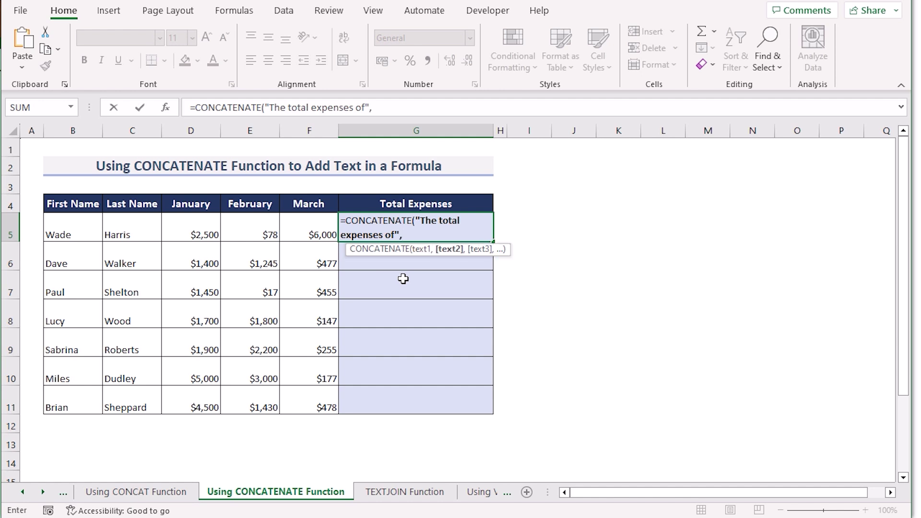
pyautogui.click(77, 235)
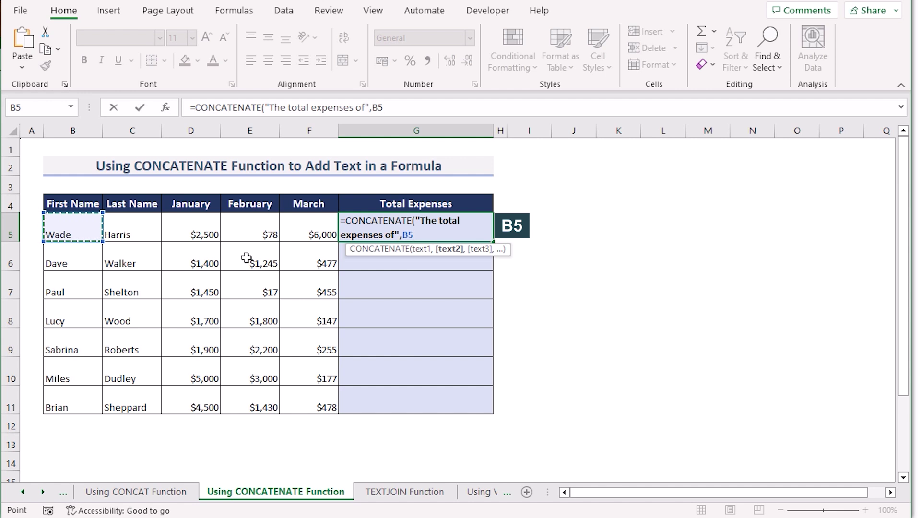
pyautogui.write(',"')
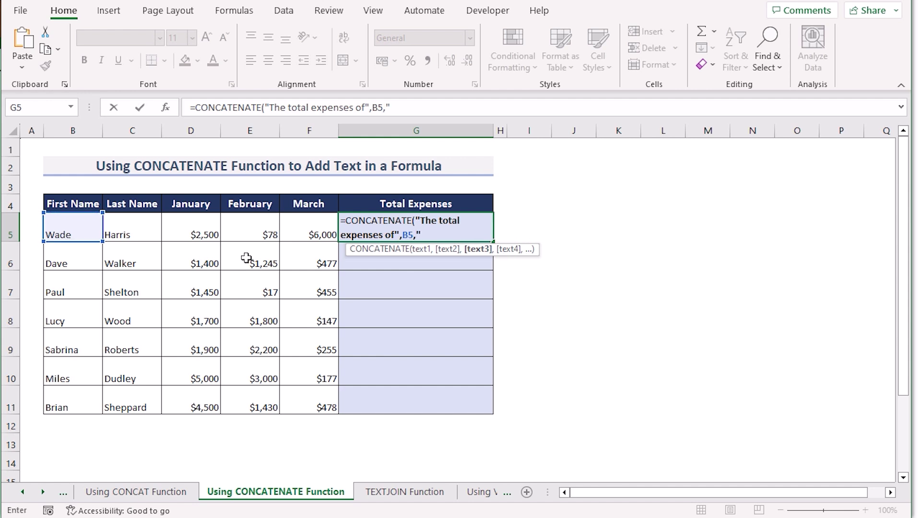
pyautogui.write(' ",')
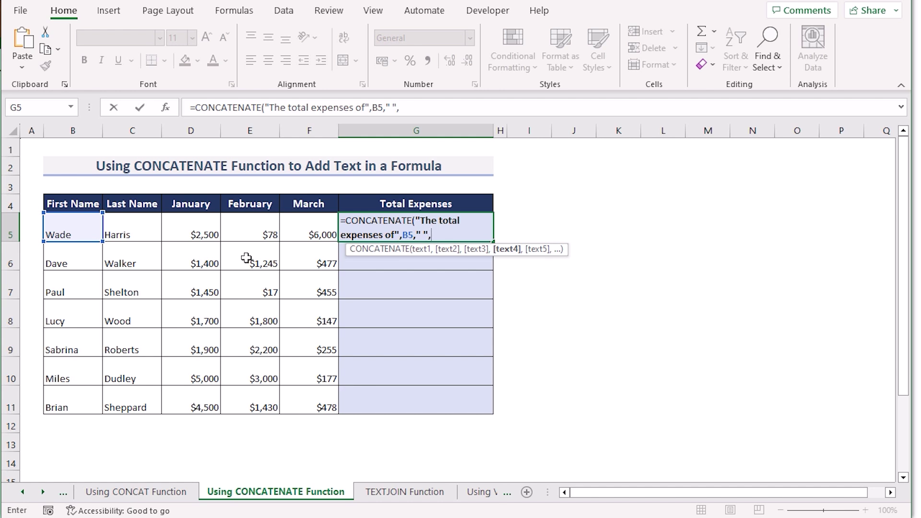
pyautogui.click(147, 233)
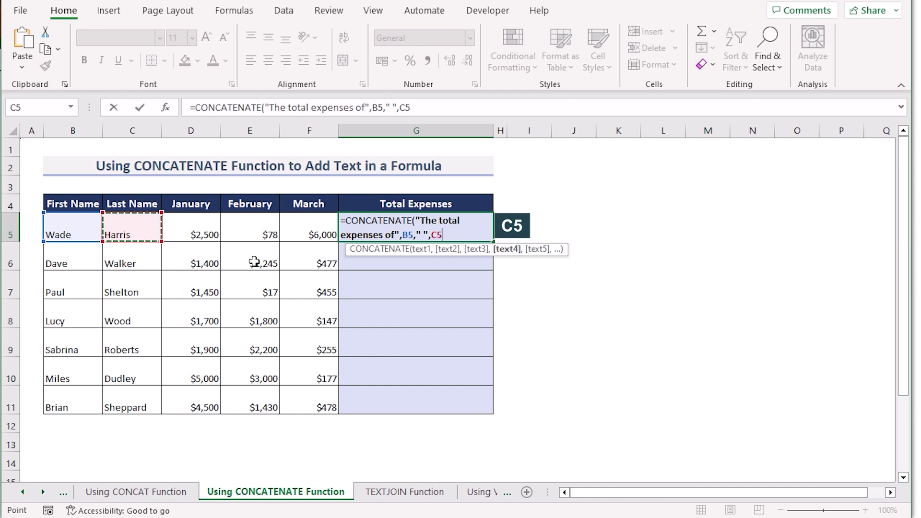
# Step: Append " is $" and SUM(D5,E5,F5) to the CONCATENATE formula and enter it
pyautogui.write(',')
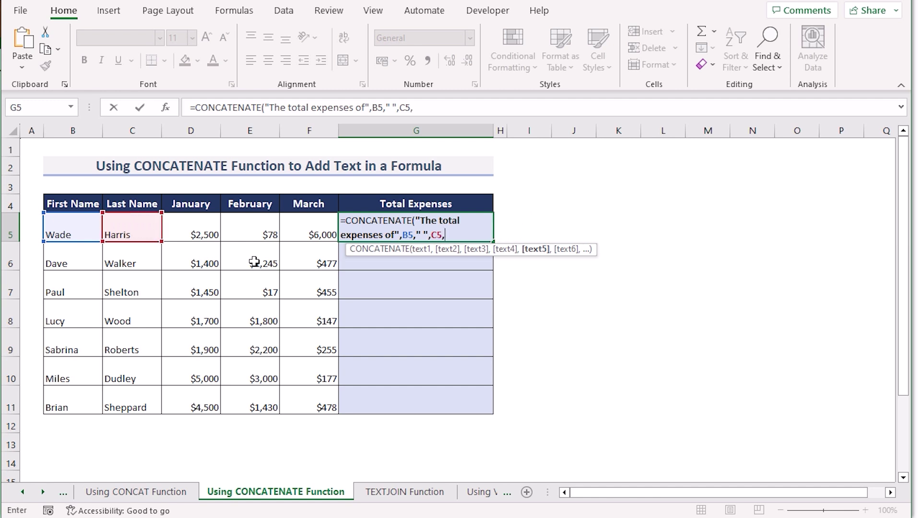
pyautogui.write('" is $')
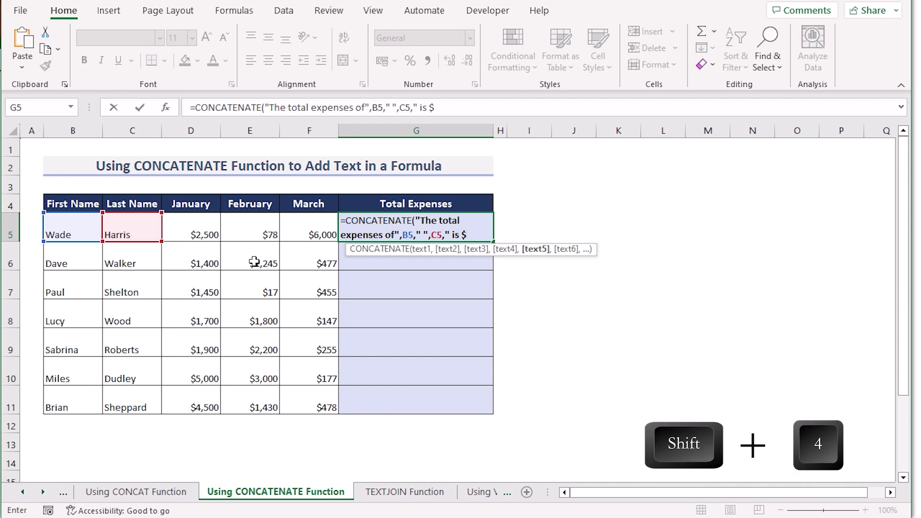
pyautogui.write('"')
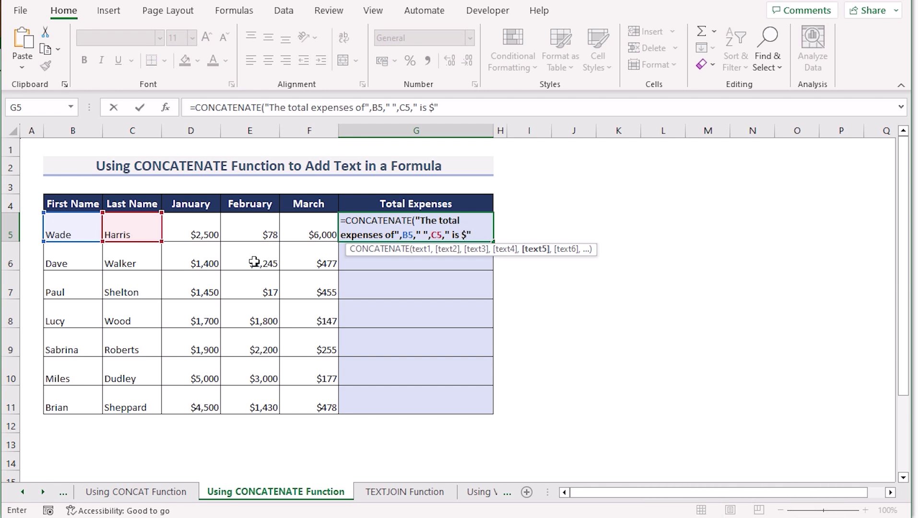
pyautogui.write(',')
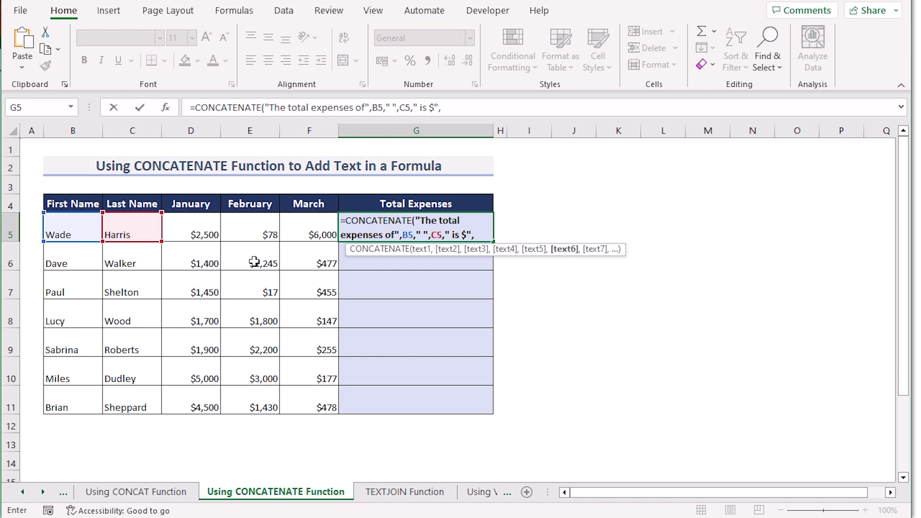
pyautogui.write('SU')
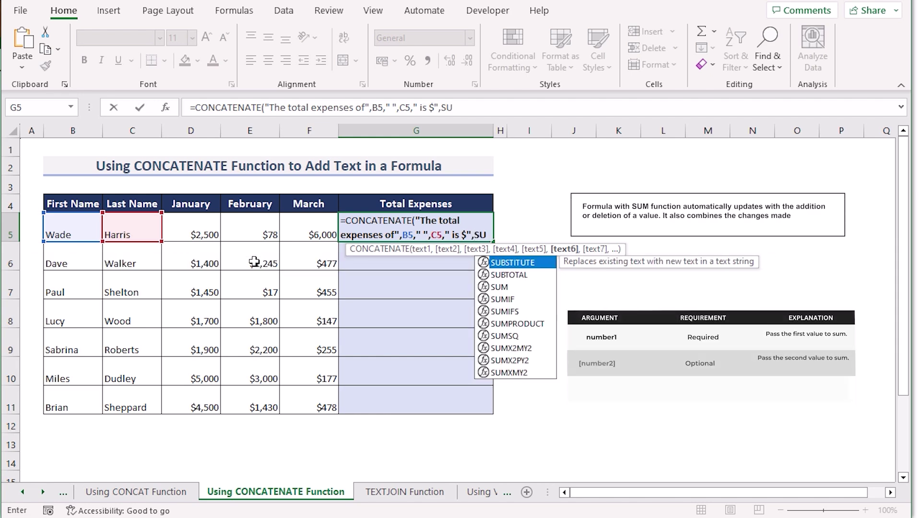
pyautogui.write('M(')
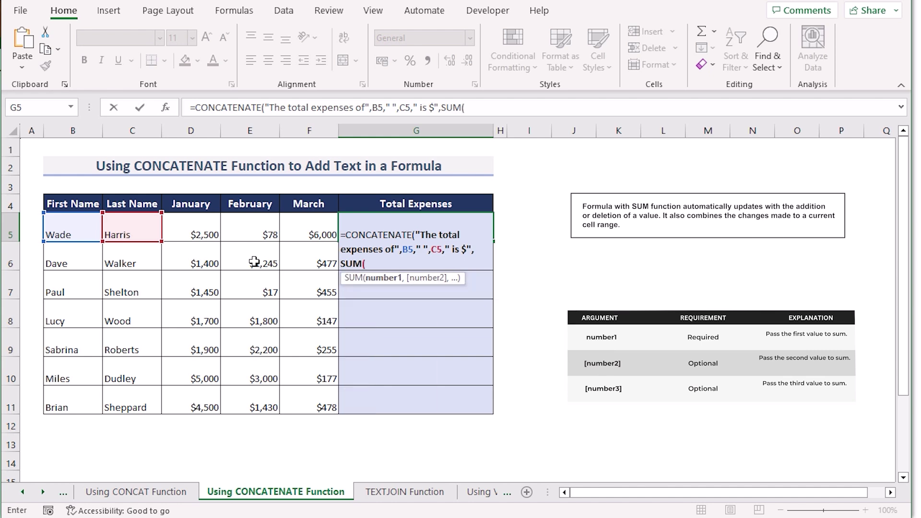
pyautogui.click(196, 225)
pyautogui.write(',')
pyautogui.click(240, 235)
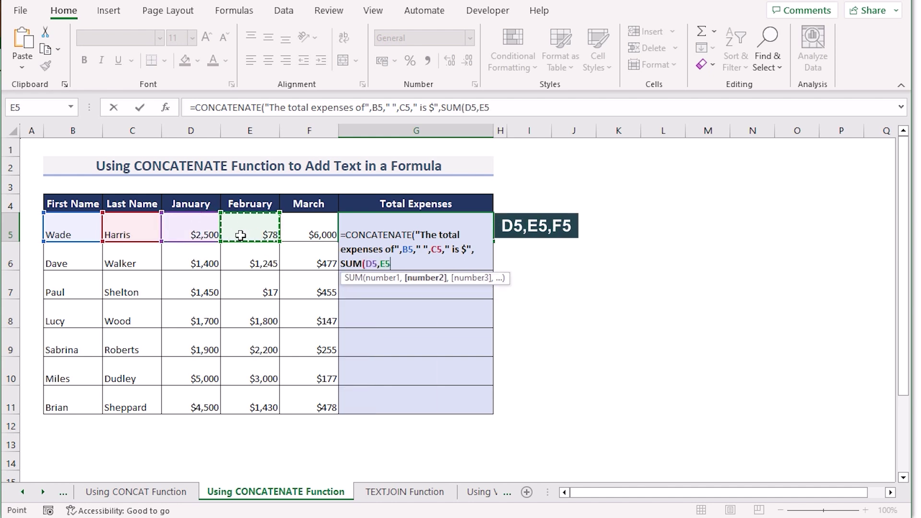
pyautogui.write(',')
pyautogui.click(303, 229)
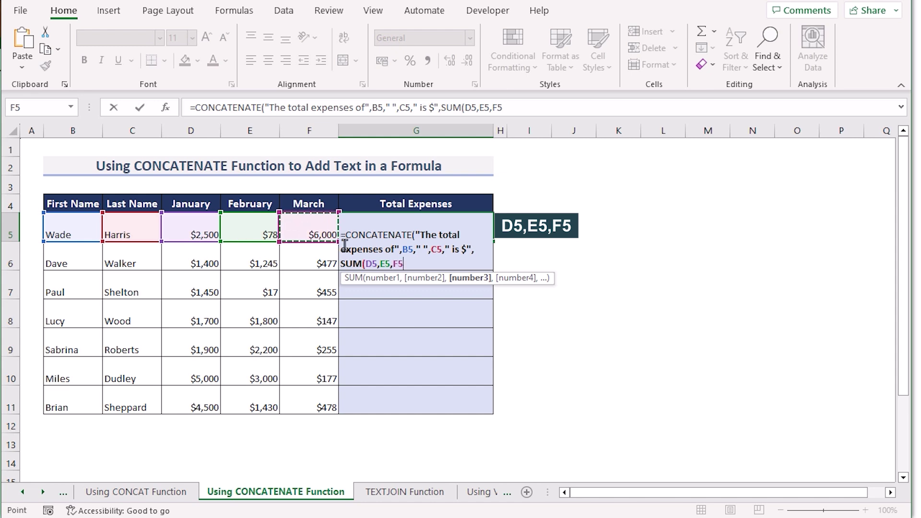
pyautogui.write(')')
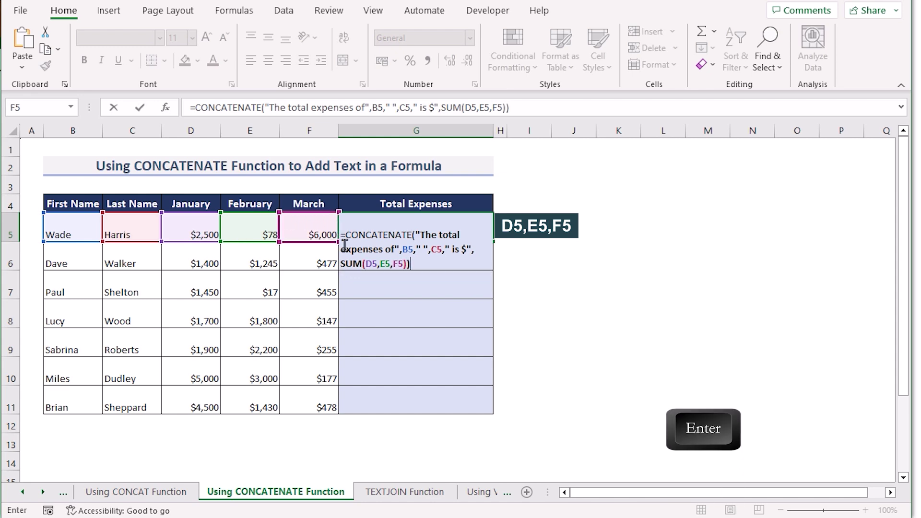
pyautogui.press('Return')
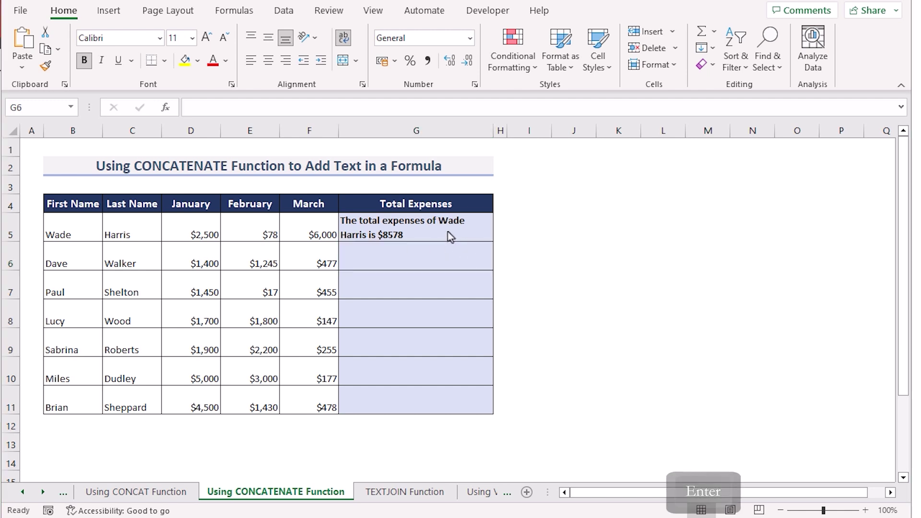
# Step: Add a trailing space after "of" in G5's formula and fill it down to G11
pyautogui.click(425, 231)
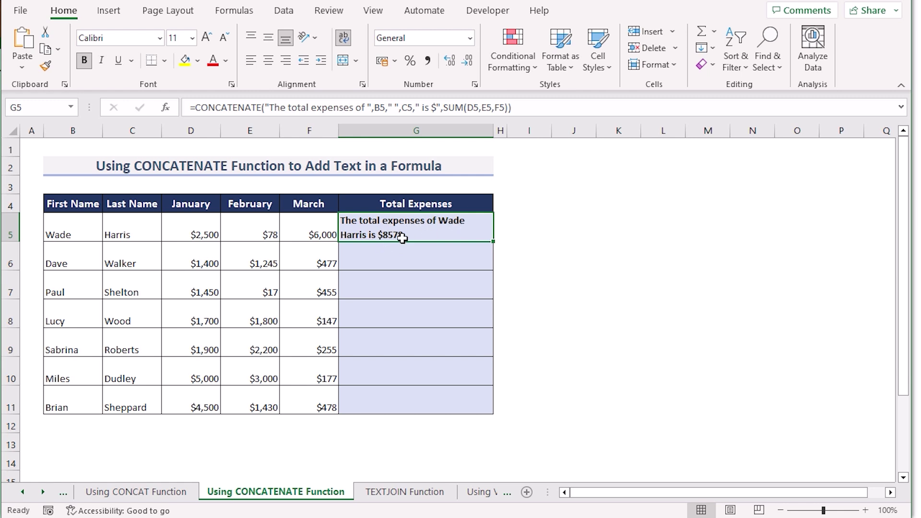
pyautogui.moveTo(495, 243); pyautogui.dragTo(489, 388)
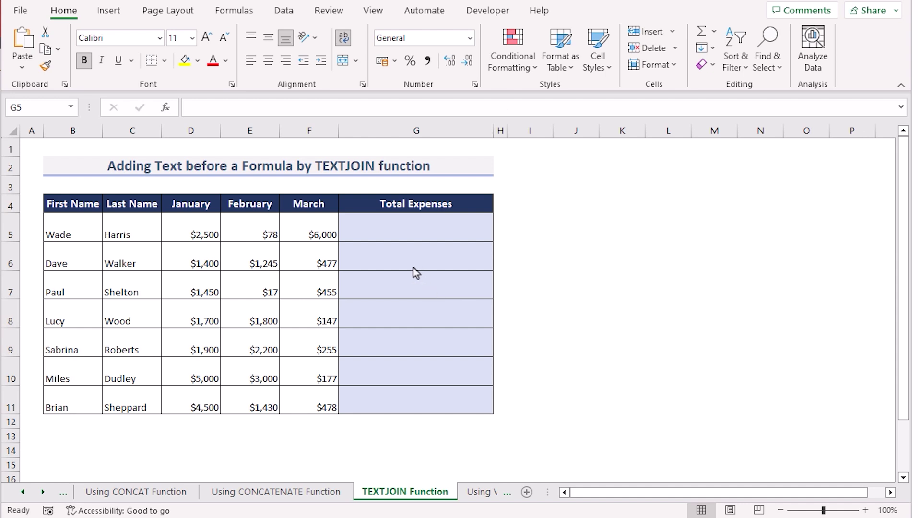
# Step: Begin G5 as =TEXTJOIN("",TRUE,"The total expenses of ", ignoring empty cells
pyautogui.doubleClick(375, 227)
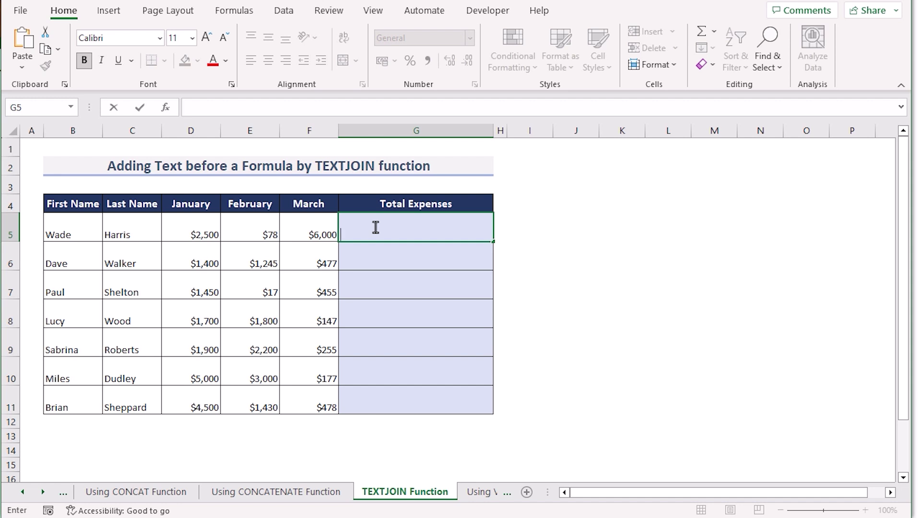
pyautogui.write('=')
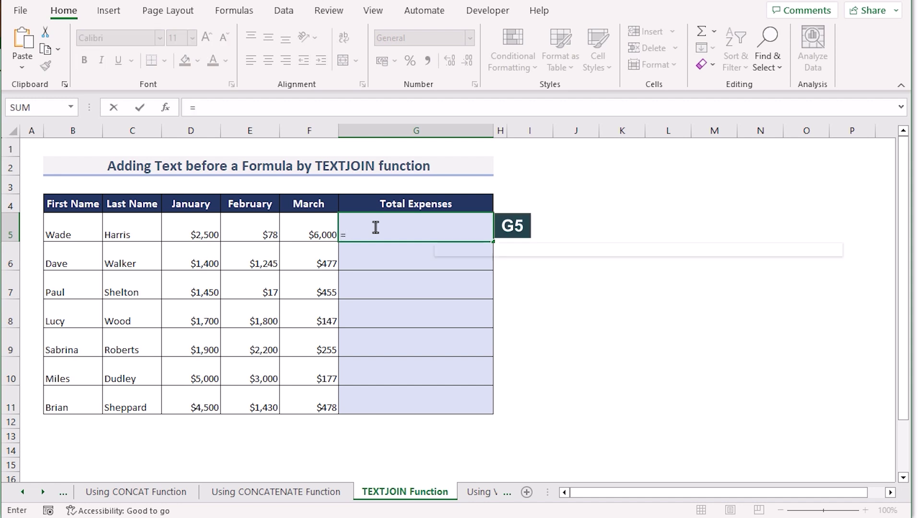
pyautogui.write('TEXTJO')
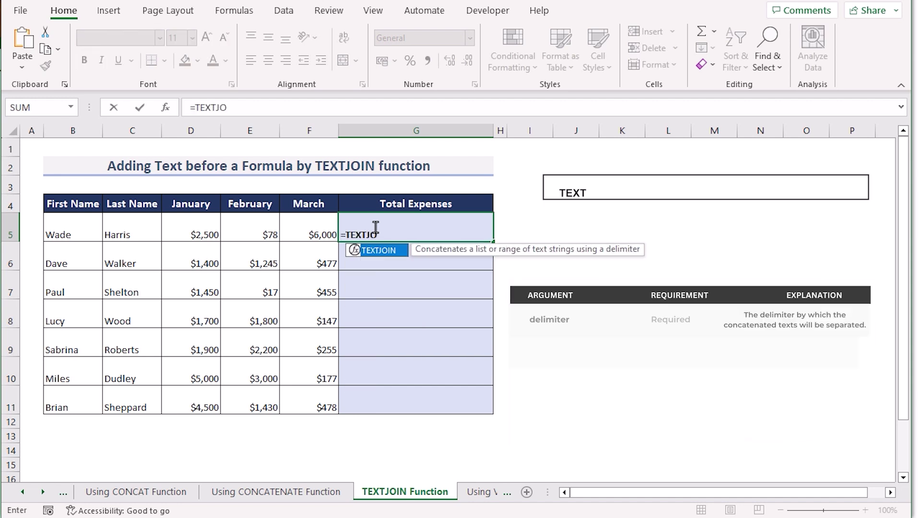
pyautogui.write('IN(')
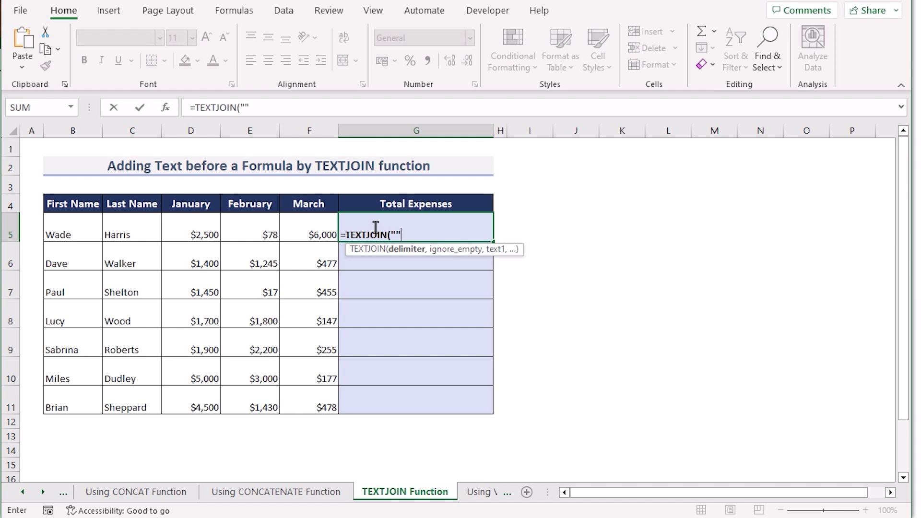
pyautogui.write(',')
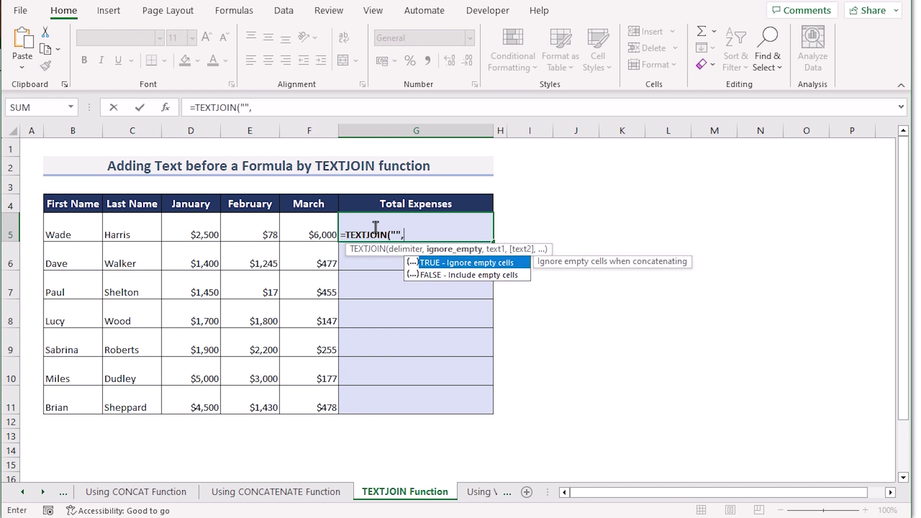
pyautogui.doubleClick(486, 263)
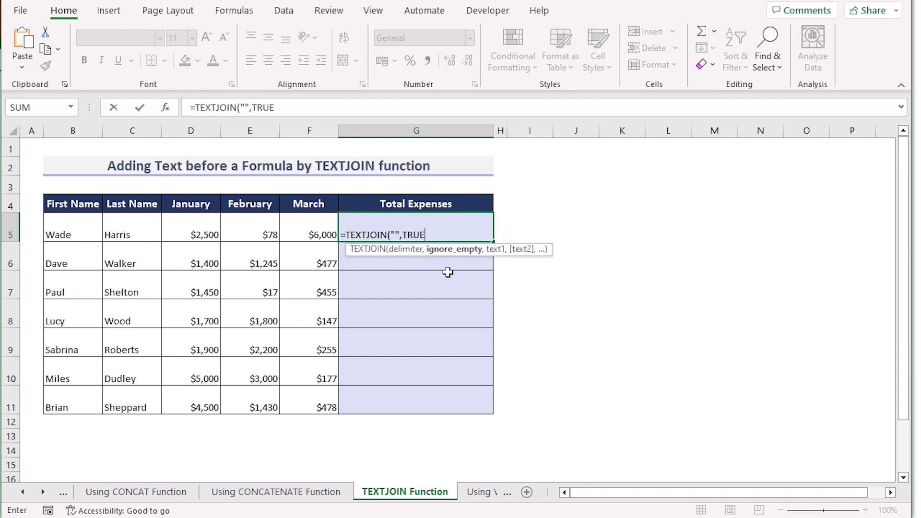
pyautogui.write(',"T')
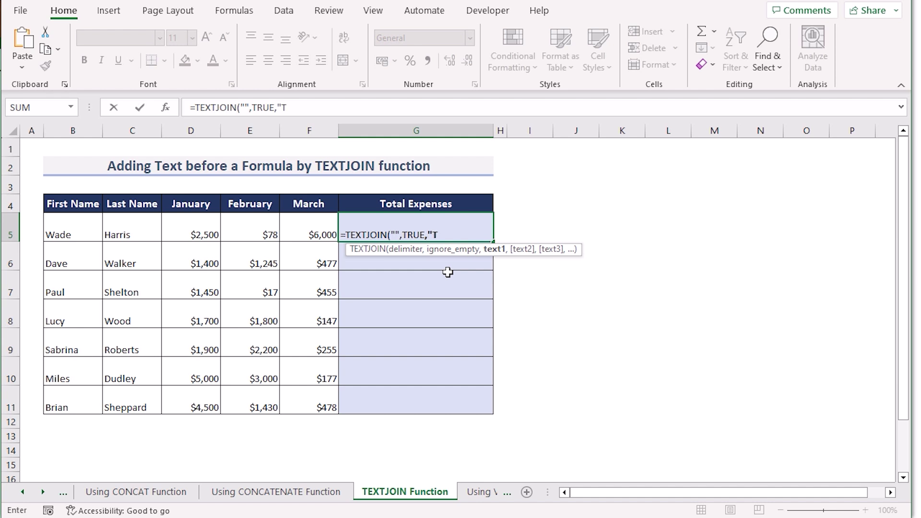
pyautogui.write('he total ex')
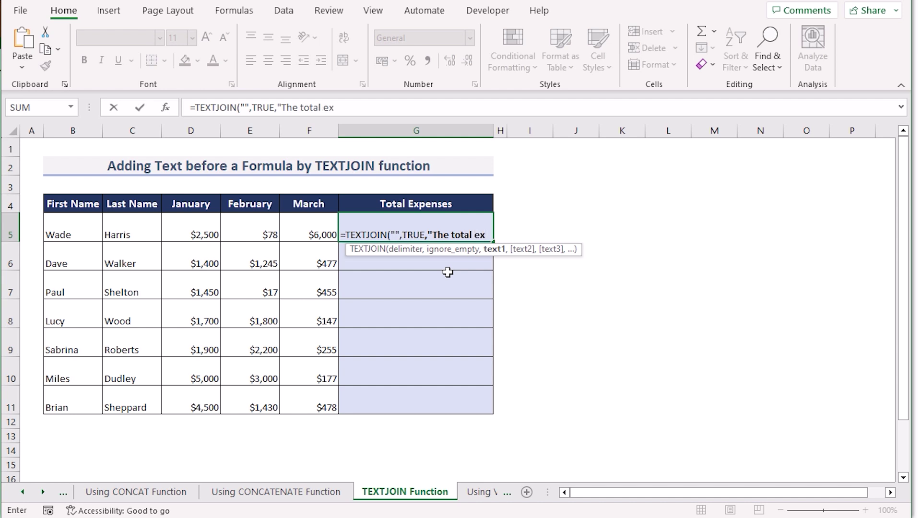
pyautogui.write('penses of "')
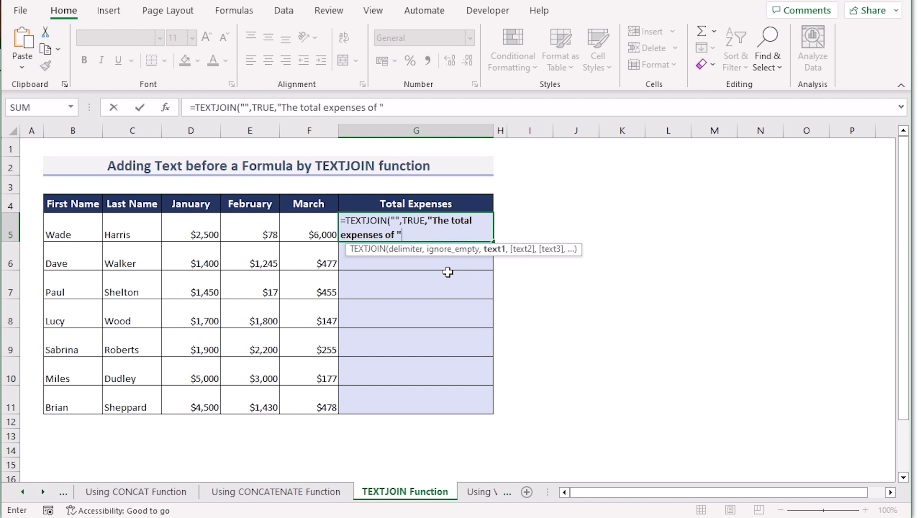
pyautogui.write(',')
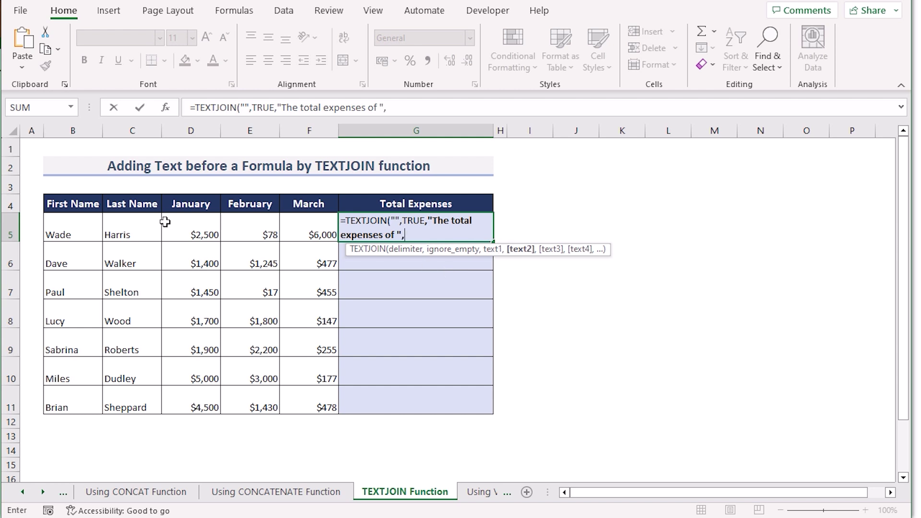
# Step: Add B5, a space and C5 to the TEXTJOIN arguments
pyautogui.click(82, 234)
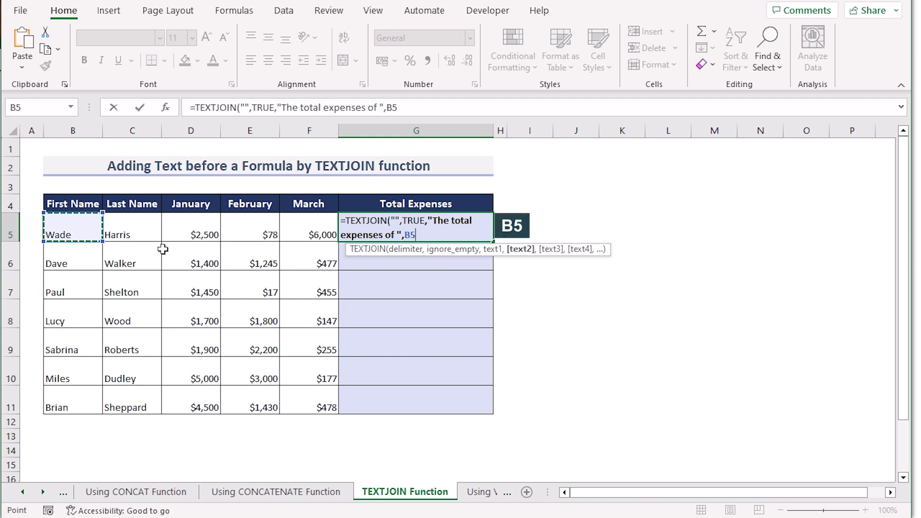
pyautogui.write(',')
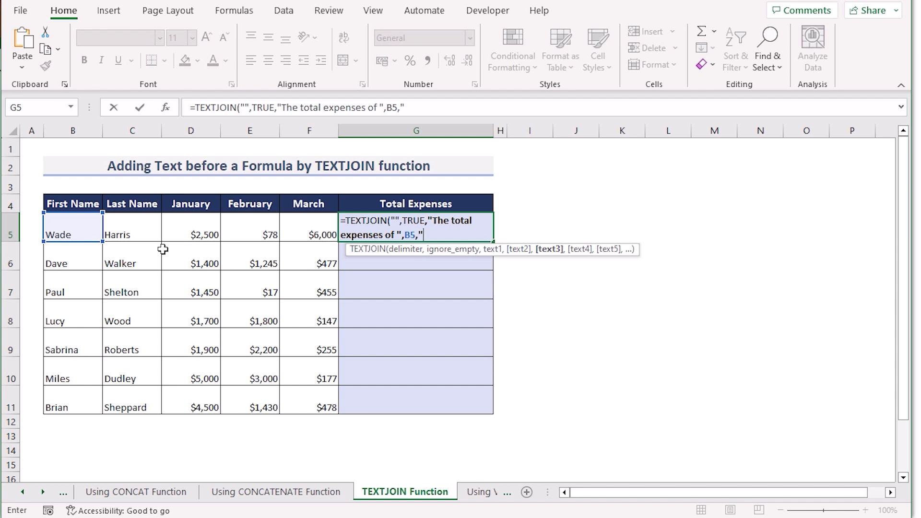
pyautogui.write('" ",')
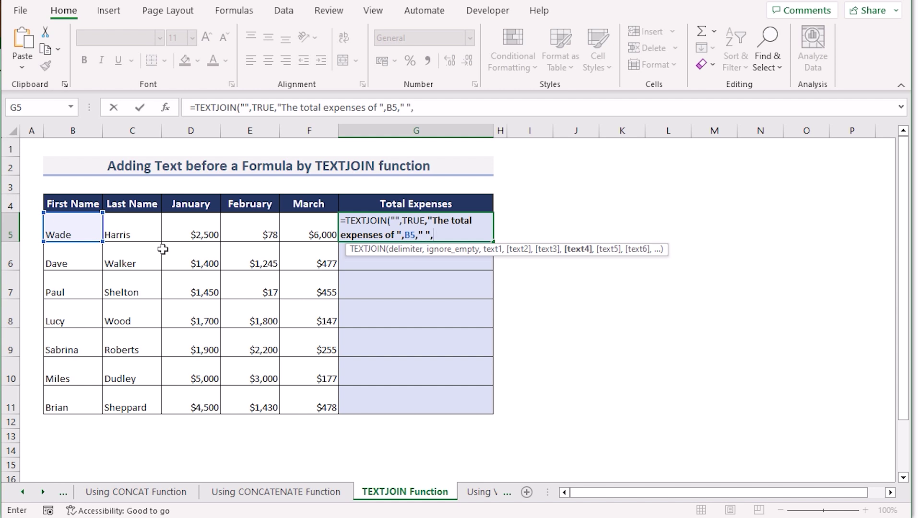
pyautogui.click(143, 233)
pyautogui.write('," is $')
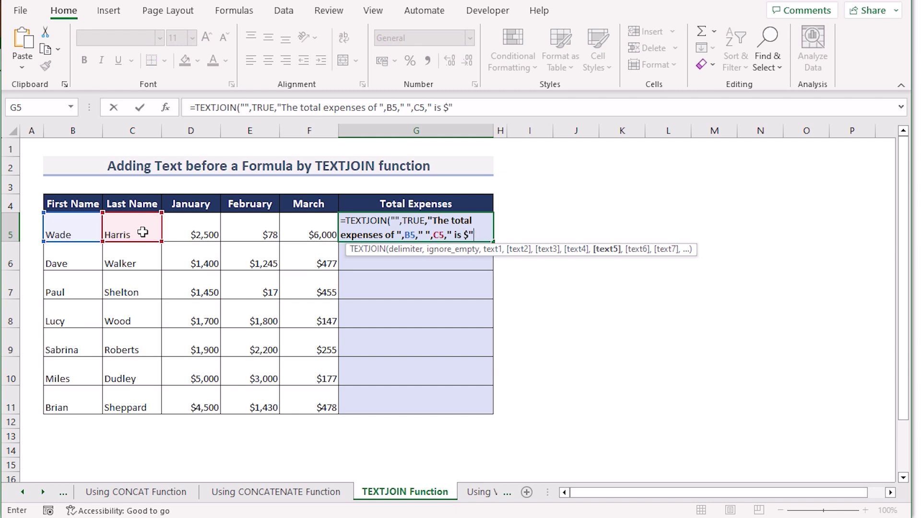
# Step: Add SUM(D5,E5,F5) as the final argument and enter the TEXTJOIN formula
pyautogui.write(',')
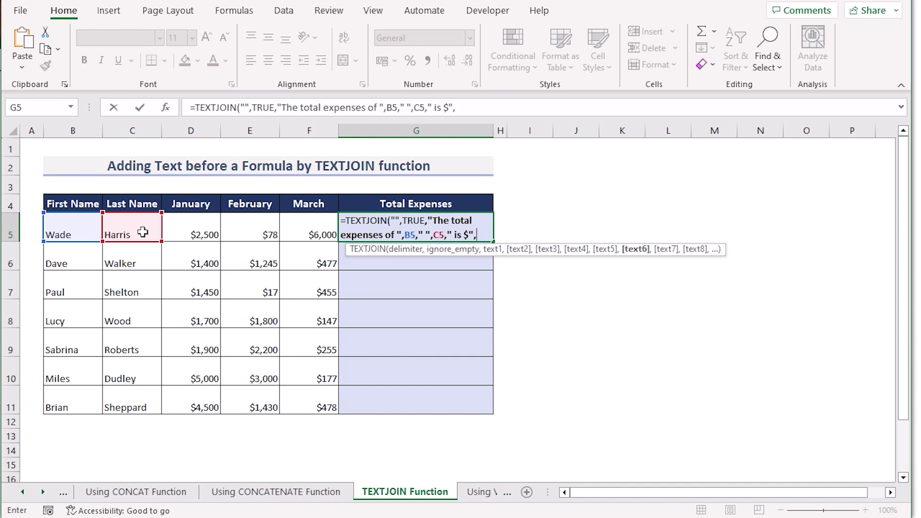
pyautogui.write('S')
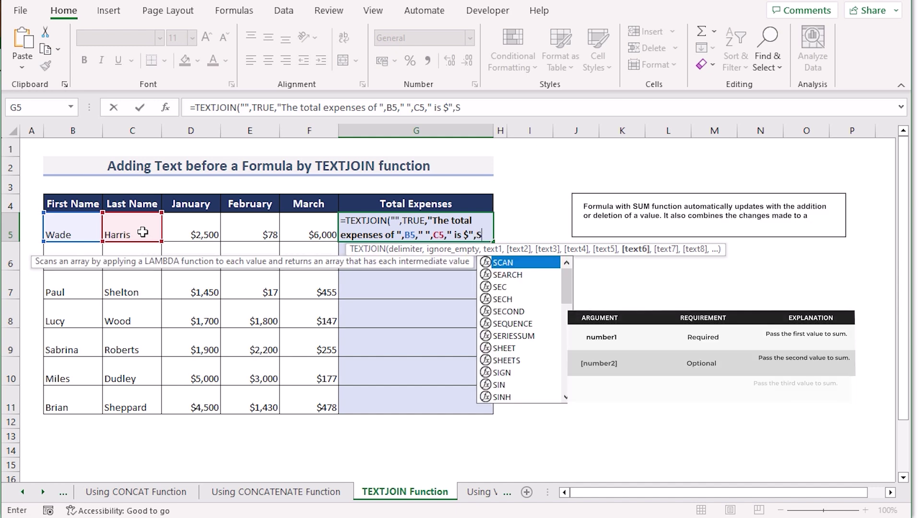
pyautogui.write('UM(')
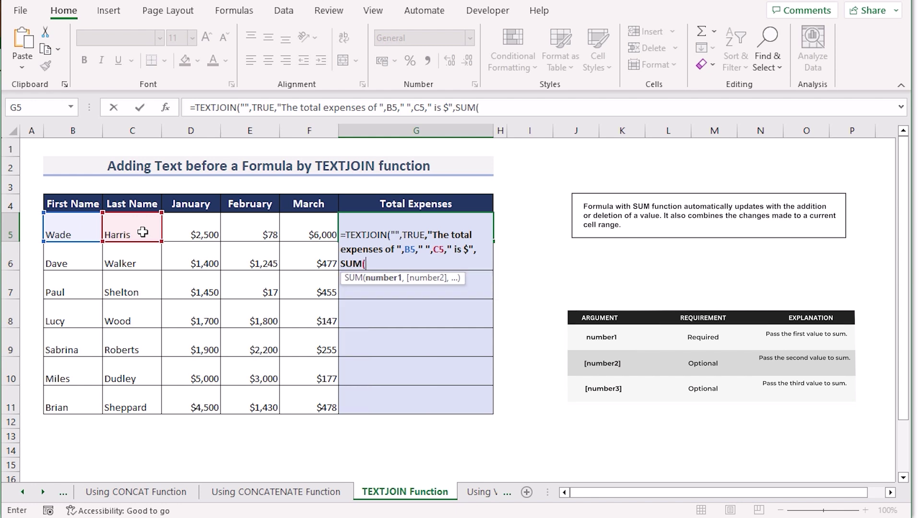
pyautogui.click(196, 228)
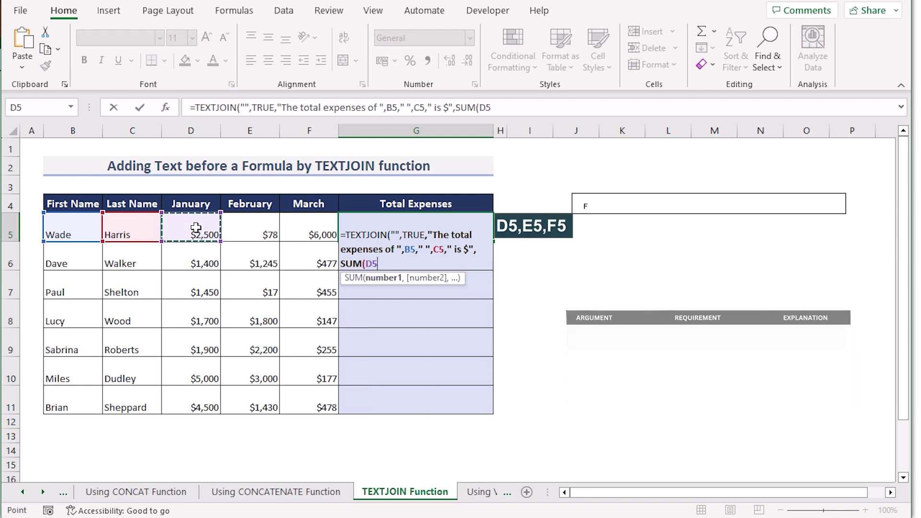
pyautogui.write(',')
pyautogui.click(262, 237)
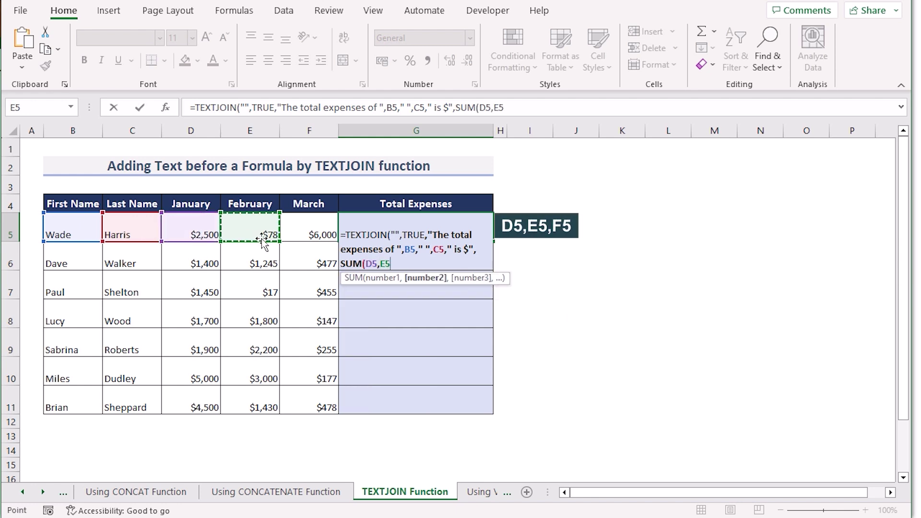
pyautogui.write(',')
pyautogui.click(311, 233)
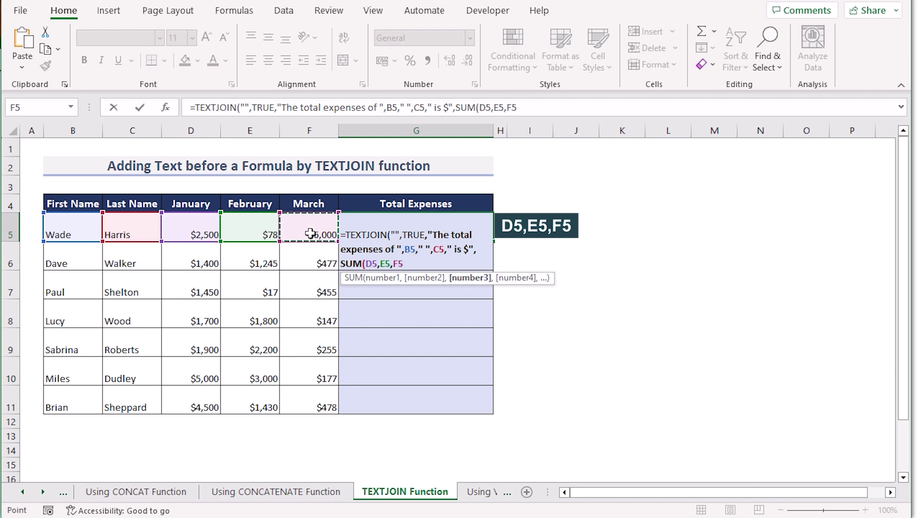
pyautogui.write('))')
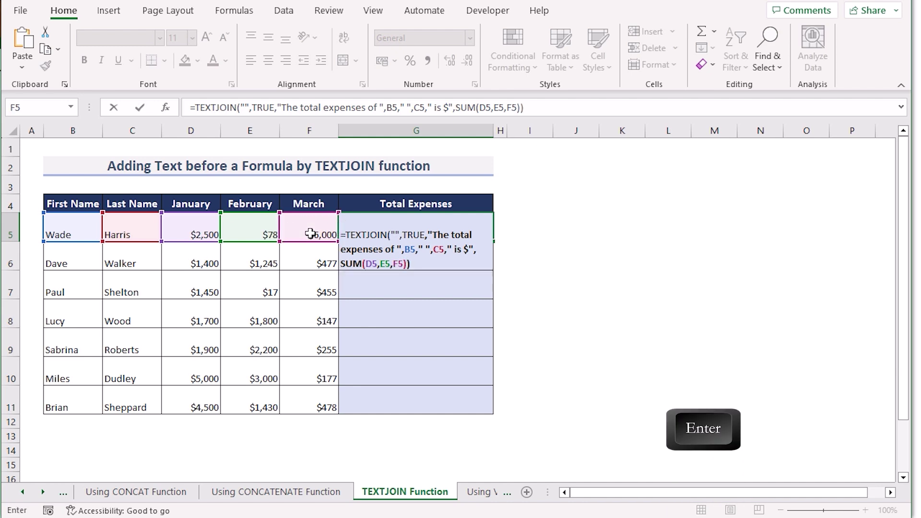
pyautogui.press('Return')
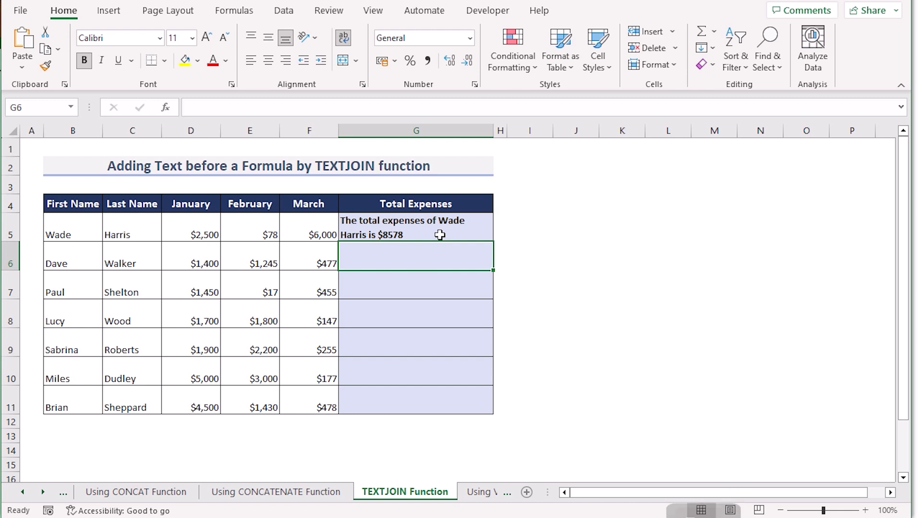
# Step: Copy G5's TEXTJOIN sentence formula down through G11
pyautogui.click(432, 233)
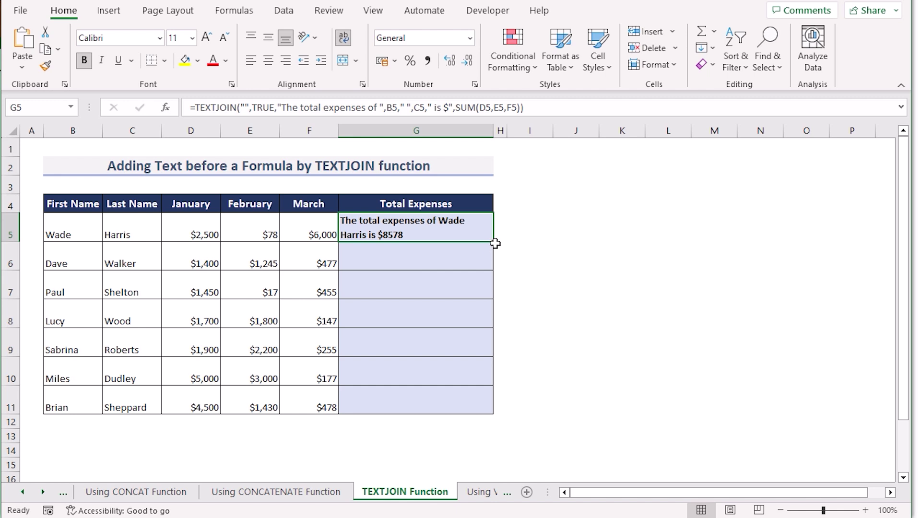
pyautogui.moveTo(493, 241); pyautogui.dragTo(478, 405)
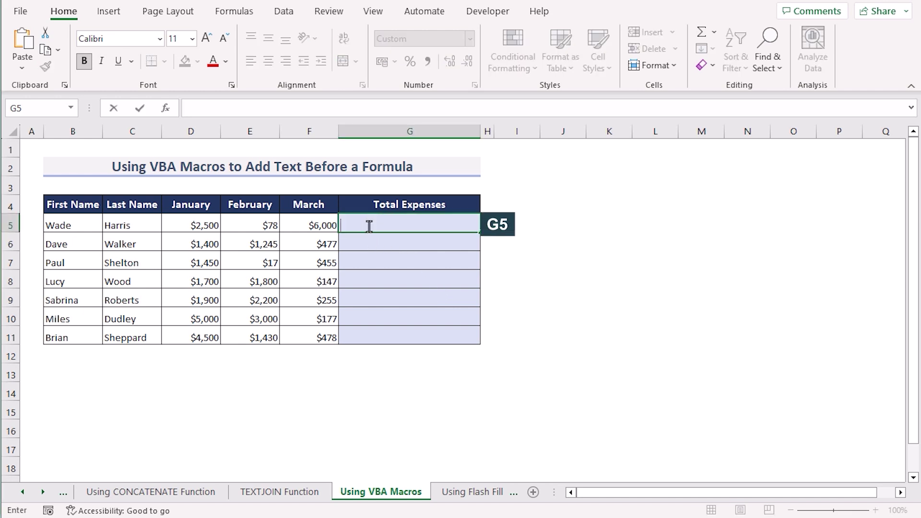
# Step: Enter =SUM(D5:F5) in G5 to total January through March
pyautogui.write('=SUM(')
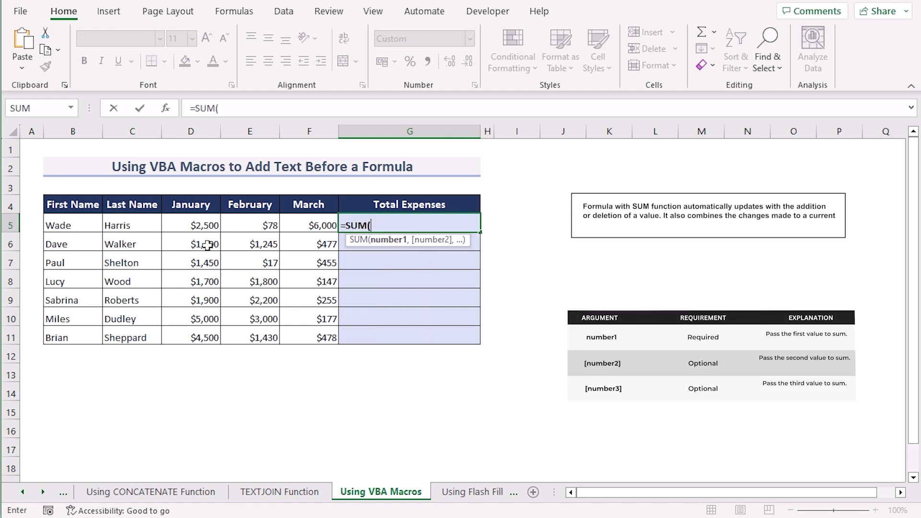
pyautogui.click(187, 227)
pyautogui.moveTo(300, 222); pyautogui.dragTo(307, 223)
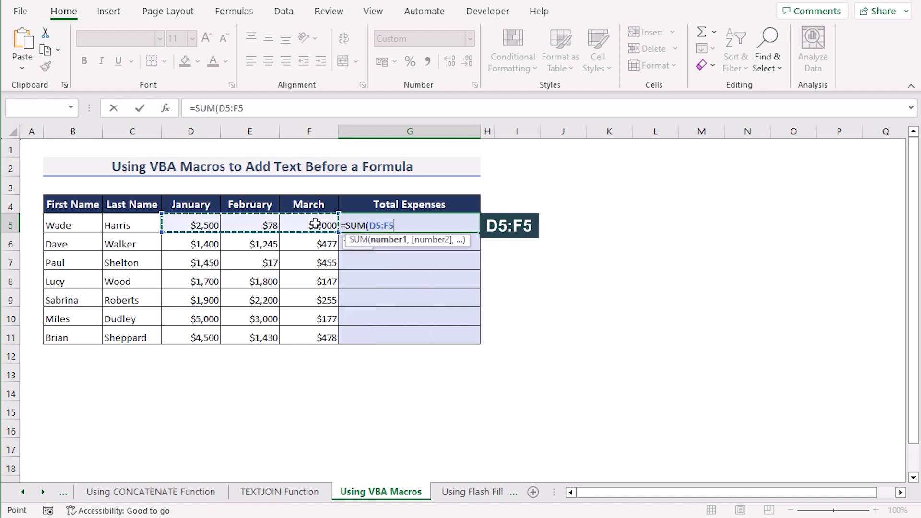
pyautogui.write(')')
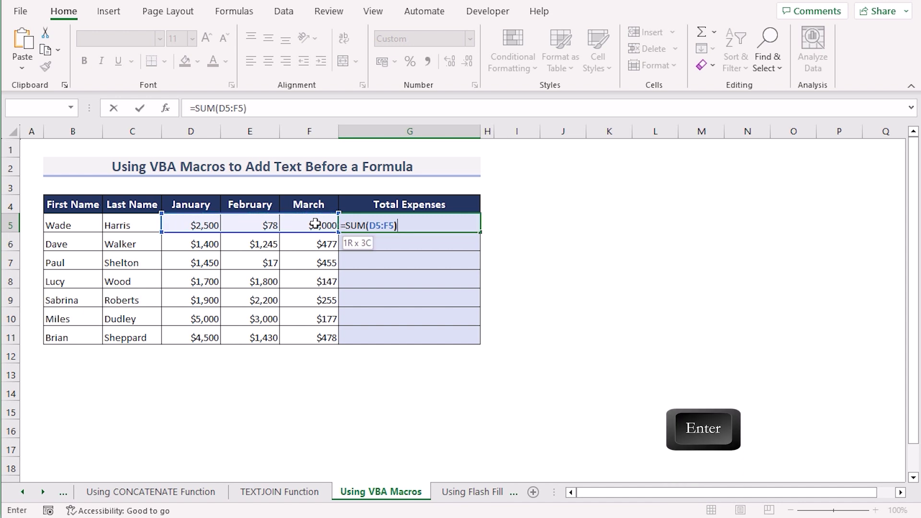
pyautogui.press('Return')
# Step: Copy the G5 total down to G11, giving $8,578 through $6,408
pyautogui.click(399, 223)
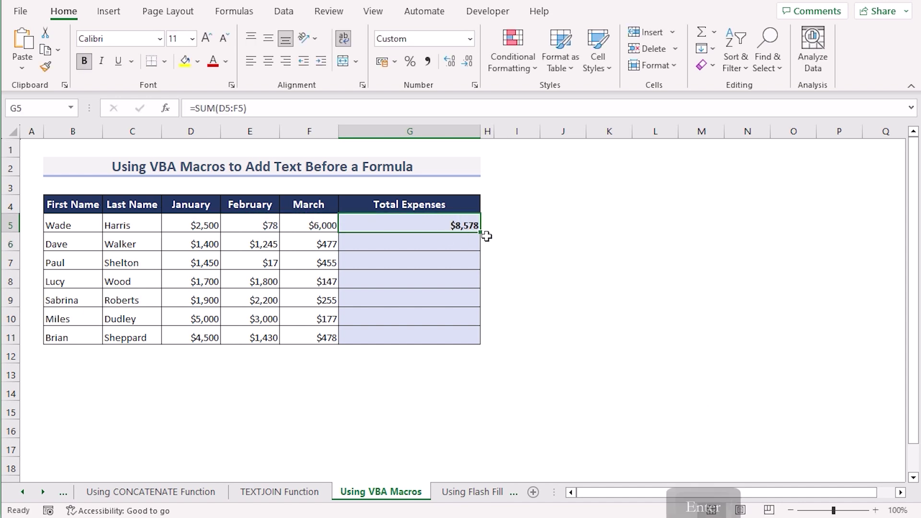
pyautogui.moveTo(480, 232); pyautogui.dragTo(479, 338)
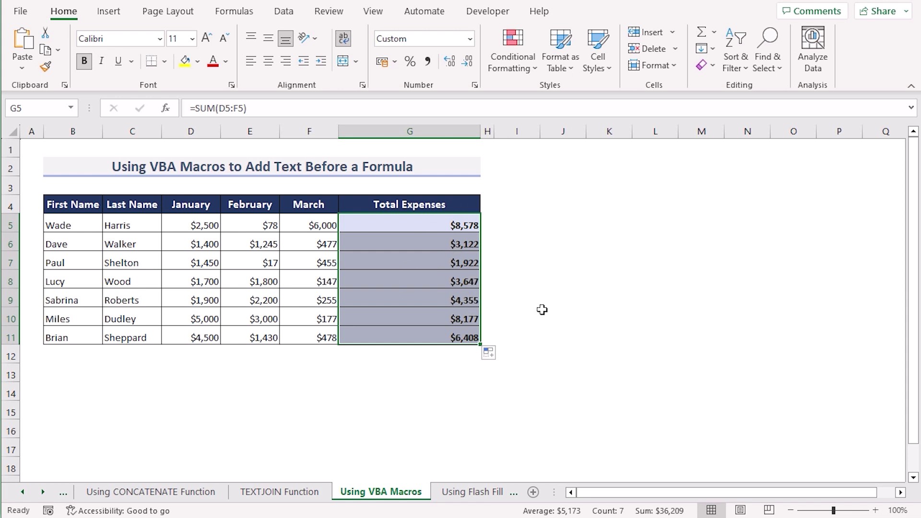
pyautogui.click(486, 15)
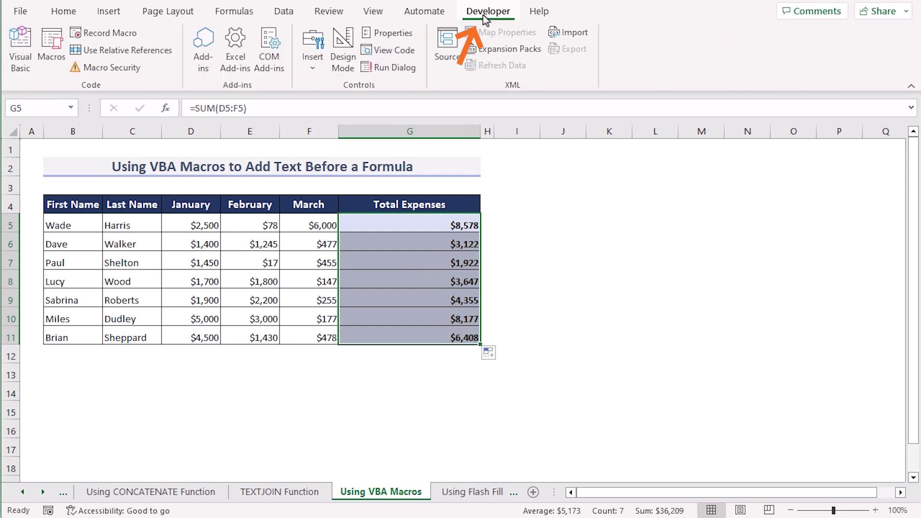
# Step: Open the VBA editor, insert a new Module4, and resize its code window
pyautogui.click(23, 72)
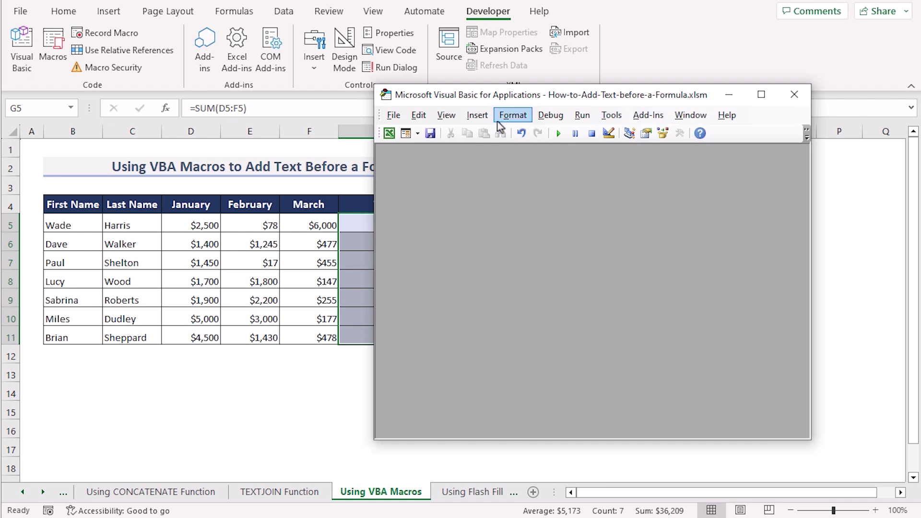
pyautogui.click(478, 116)
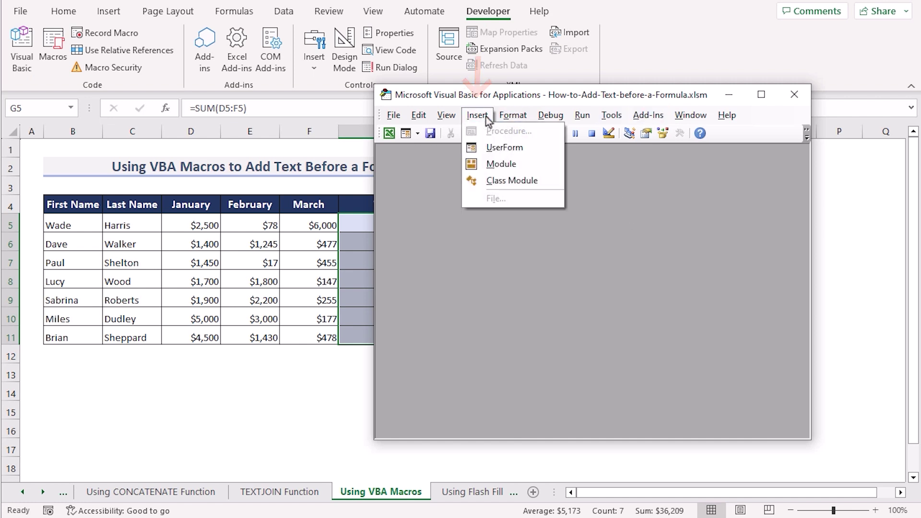
pyautogui.click(520, 165)
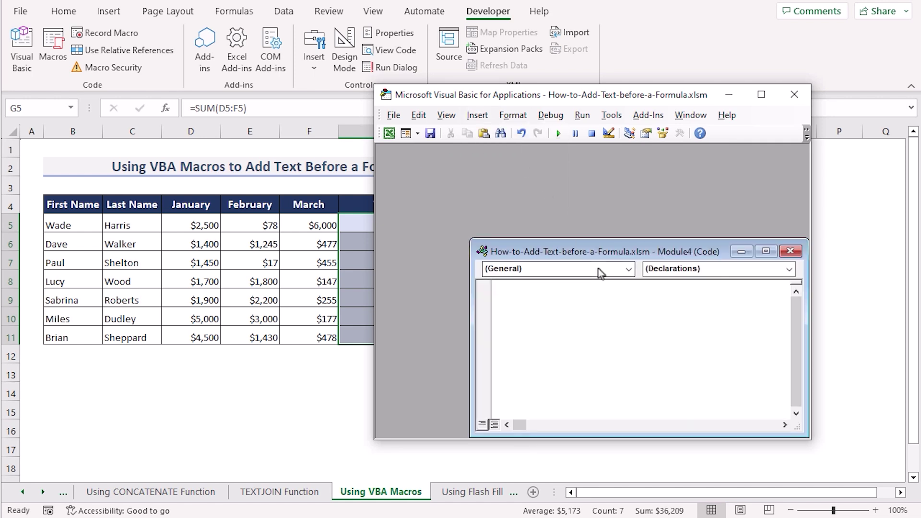
pyautogui.moveTo(539, 251); pyautogui.dragTo(509, 151)
pyautogui.moveTo(444, 332); pyautogui.dragTo(379, 438)
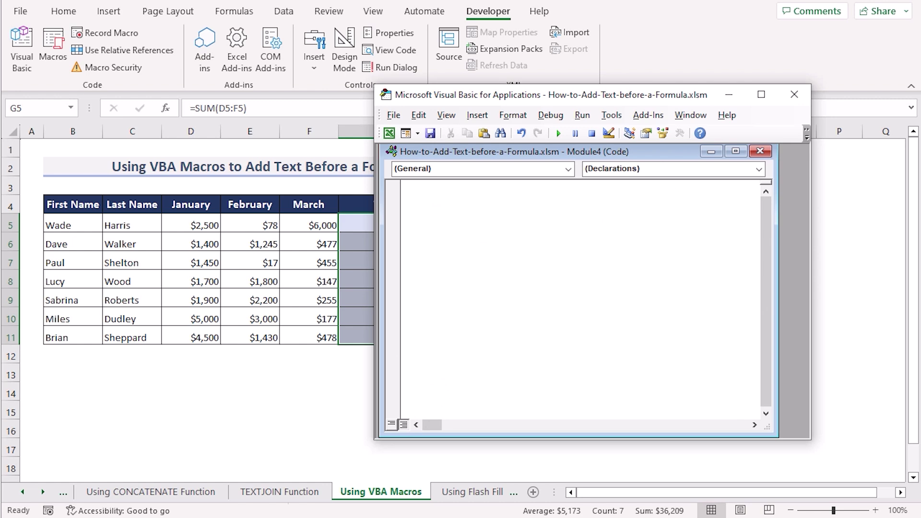
# Step: Copy the Adding_Text_Before_Formula macro from Notepad and paste it into Module4
pyautogui.hotkey('alt', 'Tab')
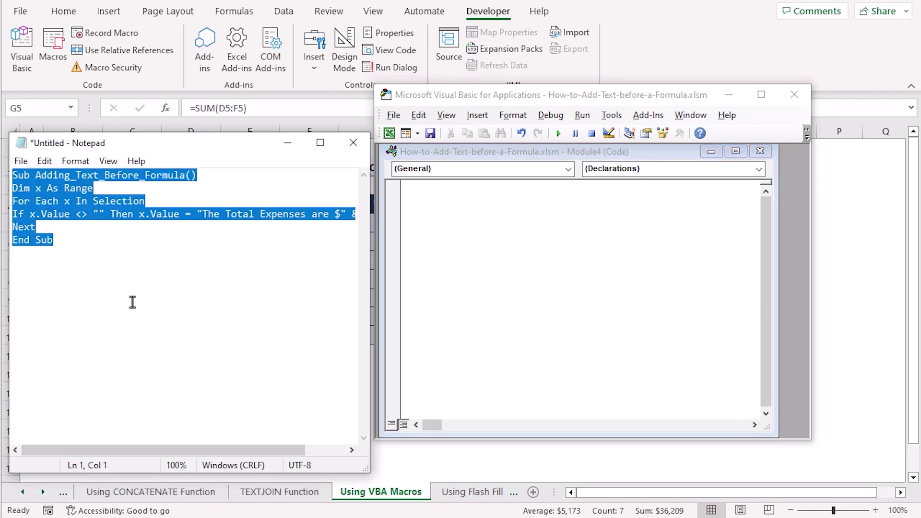
pyautogui.click(76, 259)
pyautogui.moveTo(58, 248); pyautogui.dragTo(6, 171)
pyautogui.hotkey('ctrl', 'c')
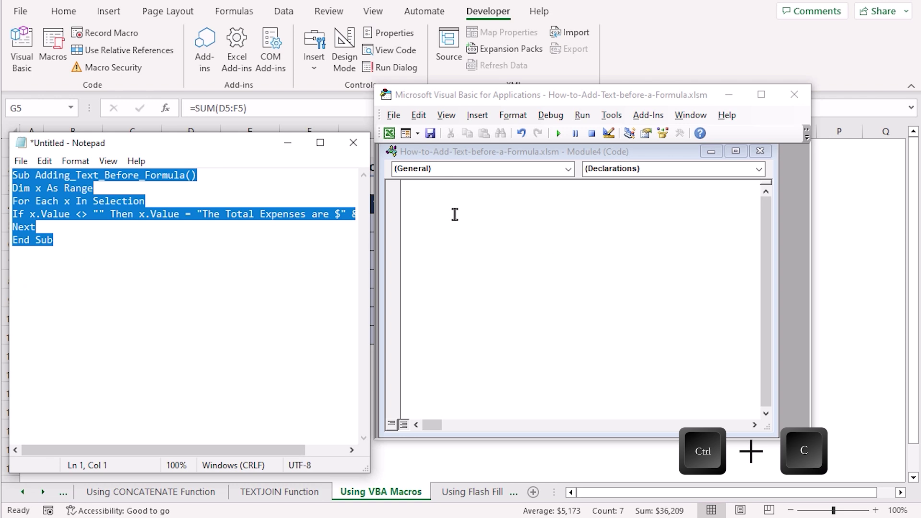
pyautogui.click(415, 193)
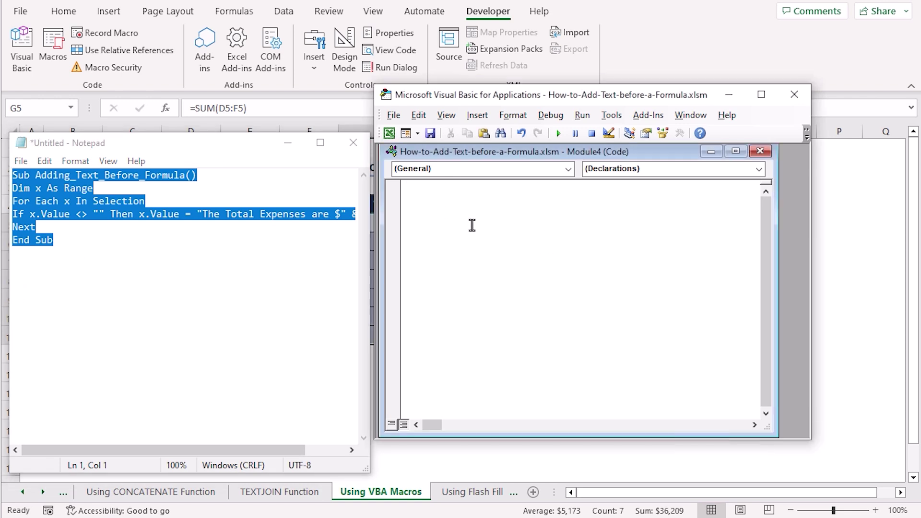
pyautogui.hotkey('ctrl', 'v')
pyautogui.click(288, 145)
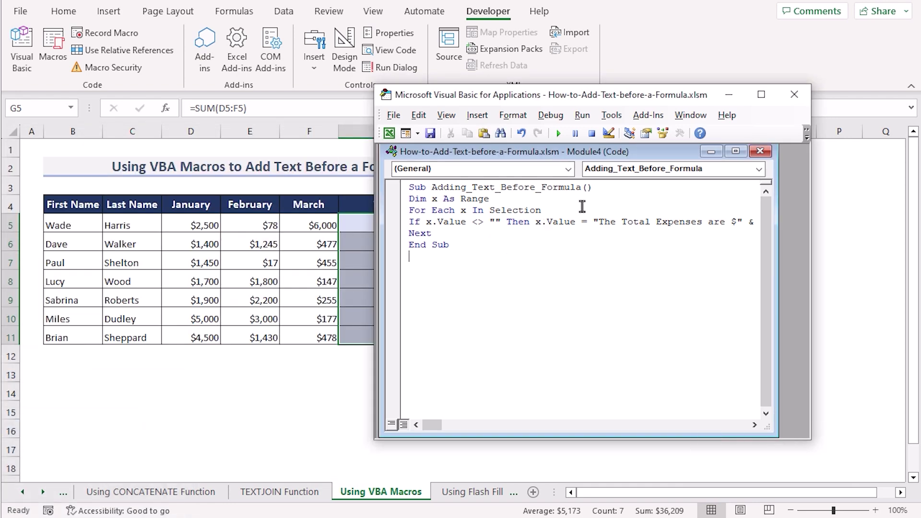
pyautogui.moveTo(409, 187); pyautogui.dragTo(593, 191)
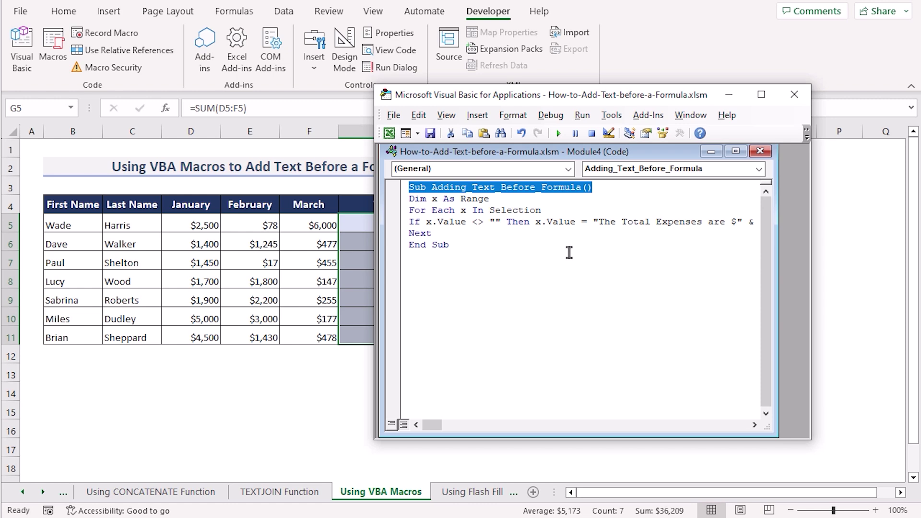
pyautogui.click(499, 200)
pyautogui.moveTo(499, 201); pyautogui.dragTo(406, 200)
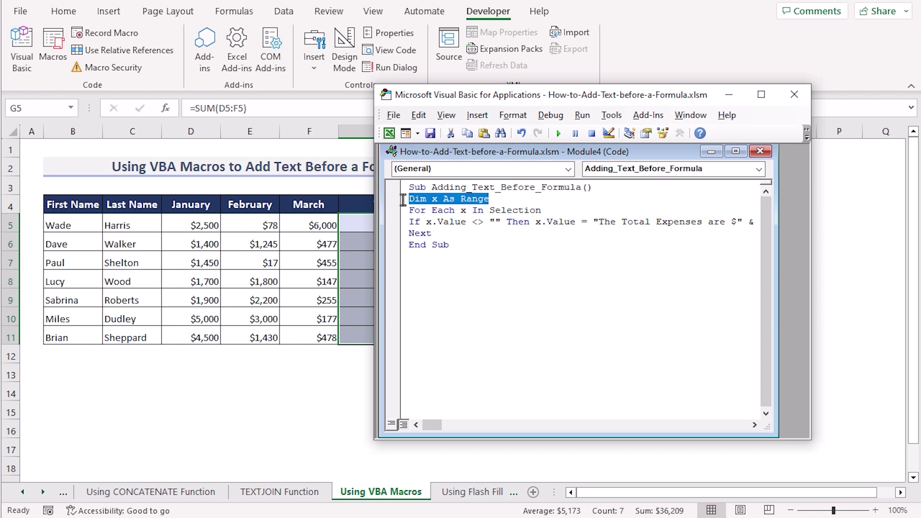
pyautogui.moveTo(541, 211); pyautogui.dragTo(408, 210)
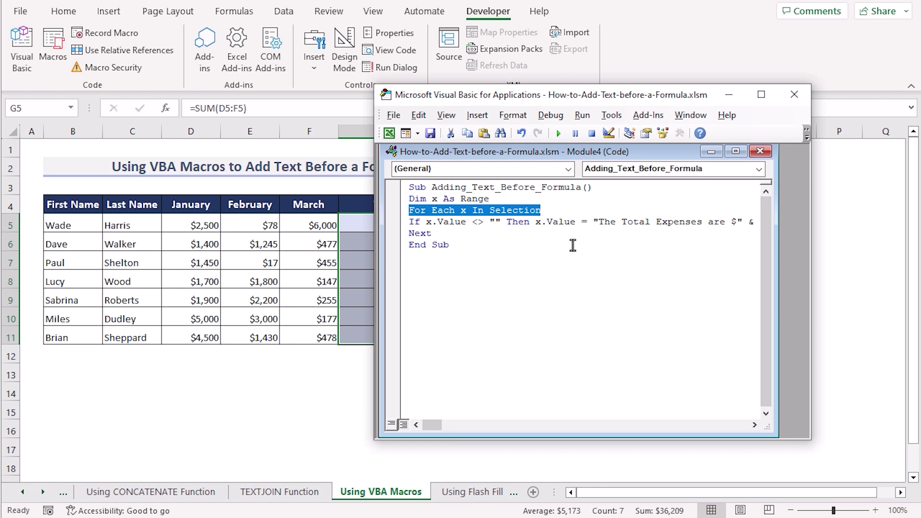
pyautogui.click(522, 236)
pyautogui.moveTo(409, 222); pyautogui.dragTo(767, 230)
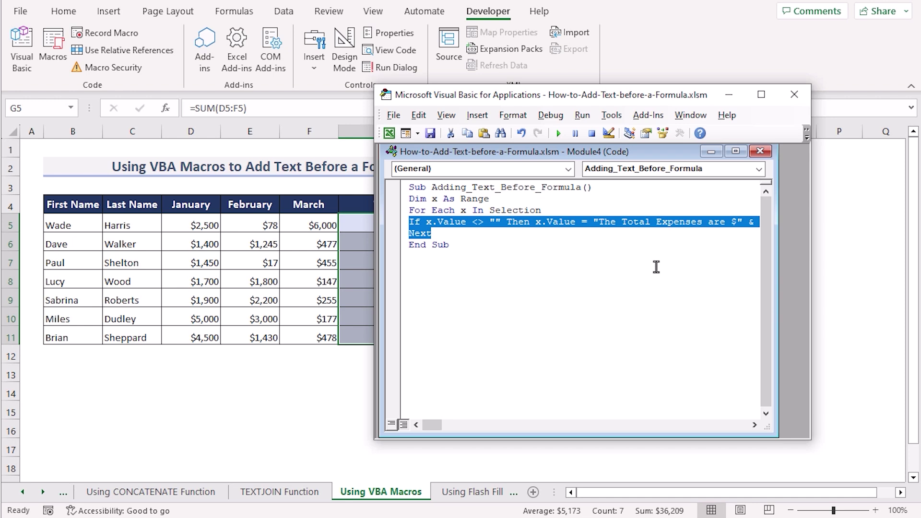
pyautogui.click(531, 257)
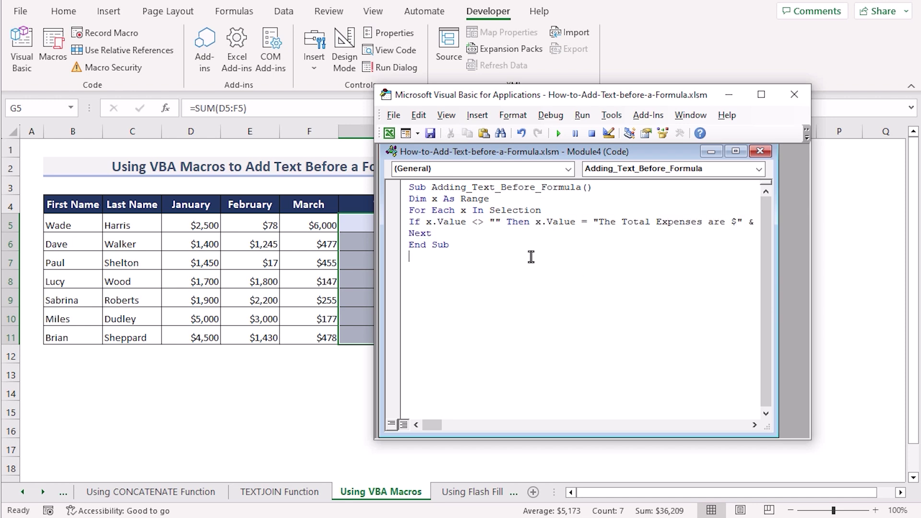
pyautogui.moveTo(443, 235); pyautogui.dragTo(408, 233)
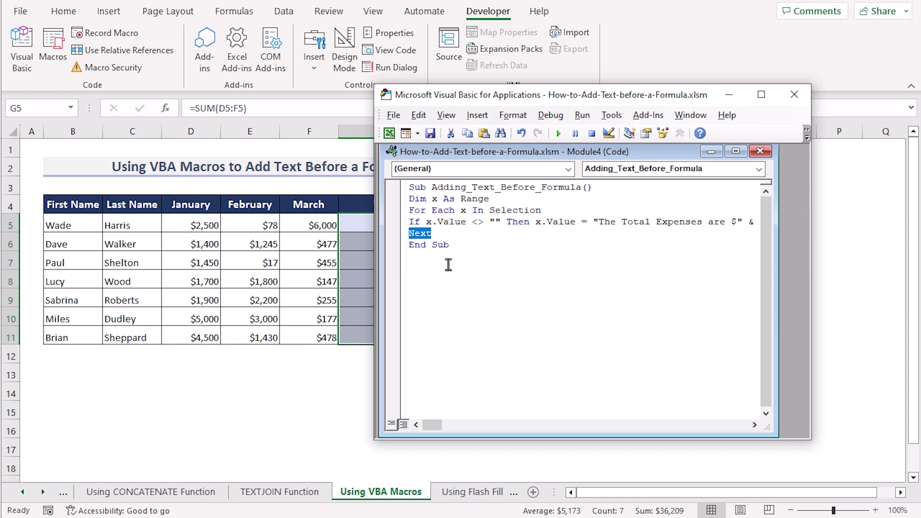
pyautogui.moveTo(458, 246); pyautogui.dragTo(405, 248)
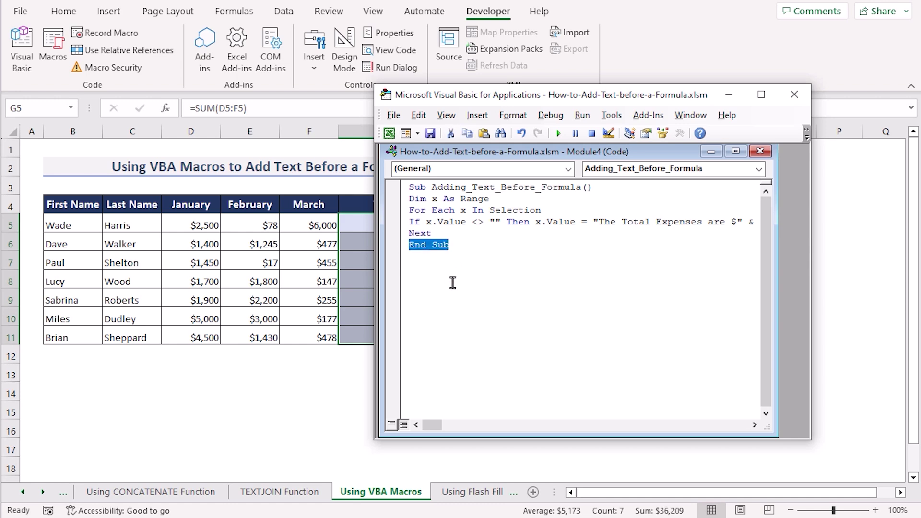
pyautogui.click(530, 260)
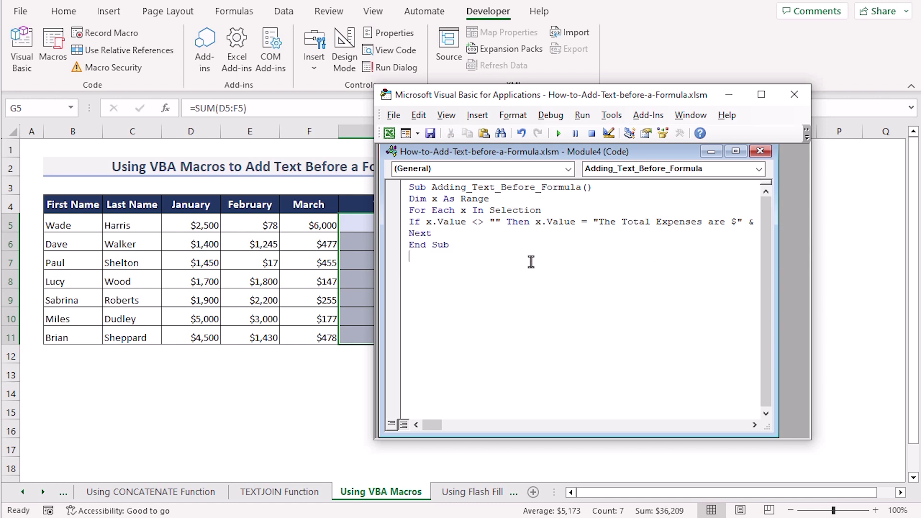
# Step: Run the macro so G5:G11 read 'The Total Expenses are $' plus each total, then return to Excel
pyautogui.click(583, 116)
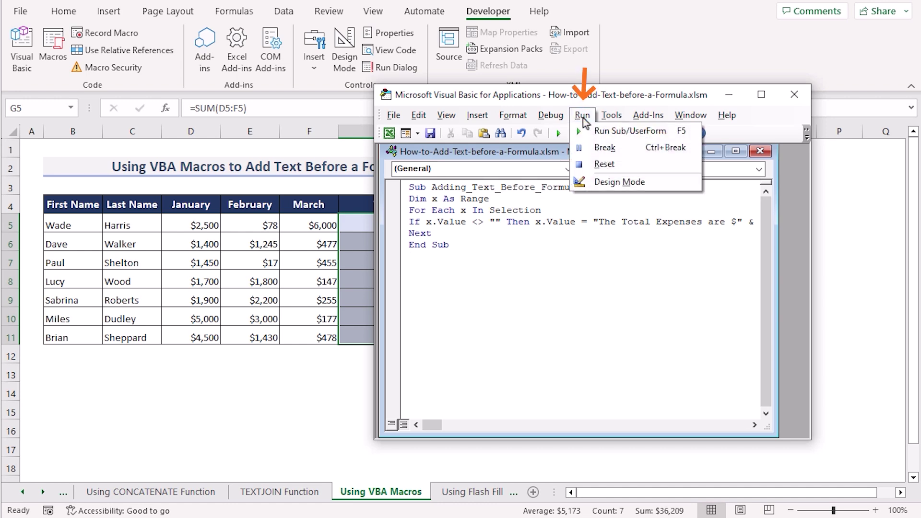
pyautogui.click(593, 131)
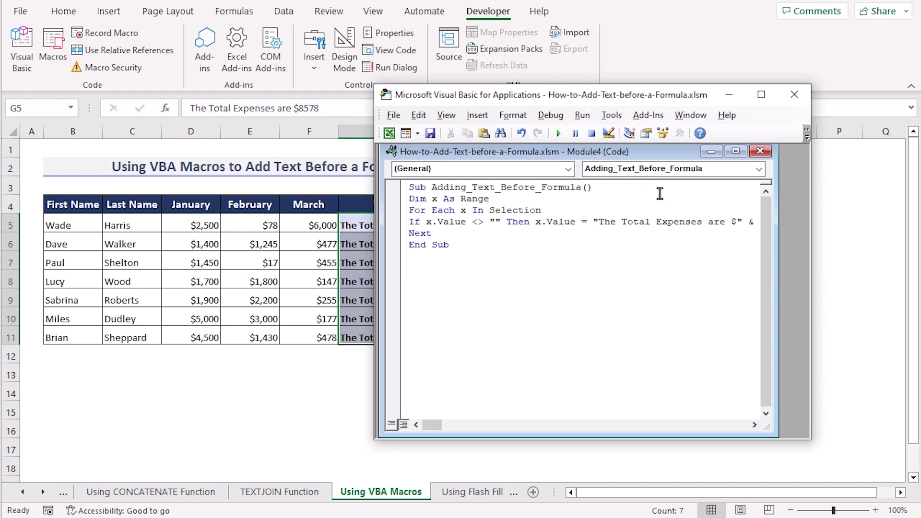
pyautogui.click(732, 101)
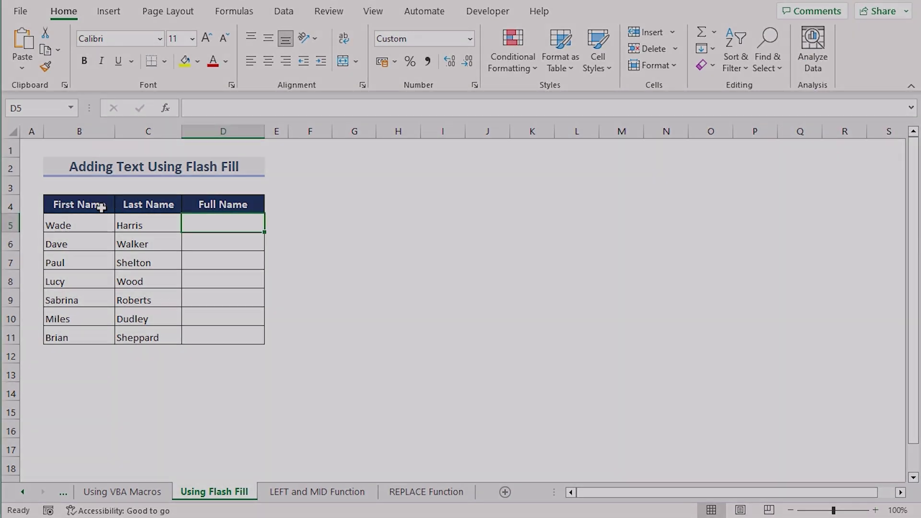
# Step: Point out the First Name, Last Name and Full Name columns and the last name in C5
pyautogui.moveTo(101, 208); pyautogui.dragTo(156, 209)
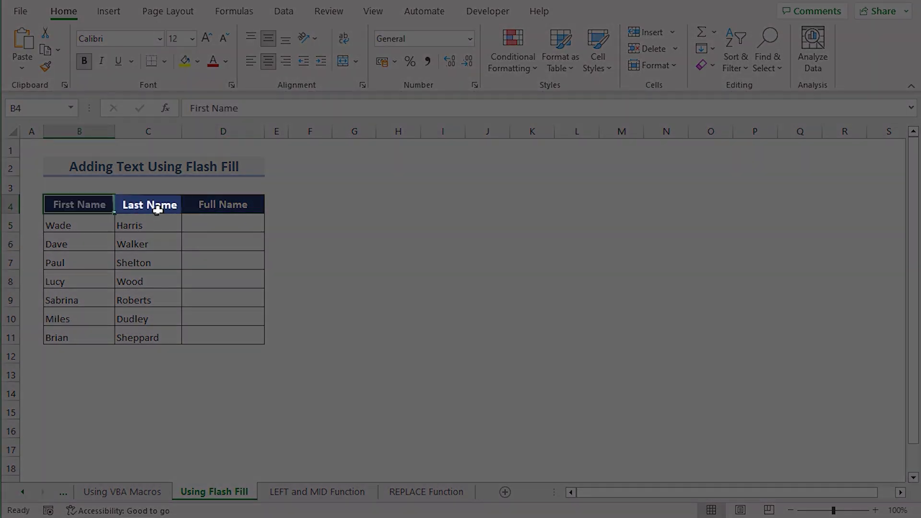
pyautogui.click(185, 208)
pyautogui.click(93, 126)
pyautogui.click(148, 131)
pyautogui.click(223, 131)
pyautogui.click(126, 221)
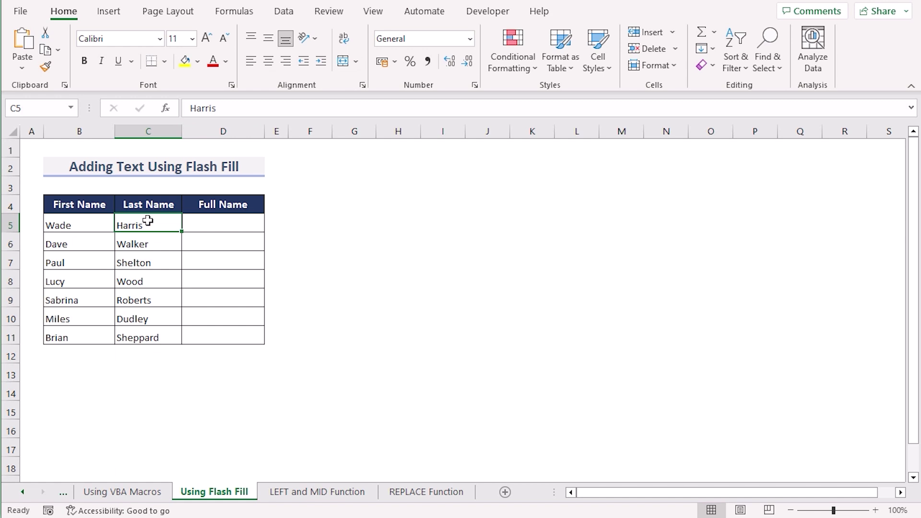
# Step: Enter the first person's full name in D5, copy it to row 11, then Flash Fill the rest
pyautogui.click(191, 222)
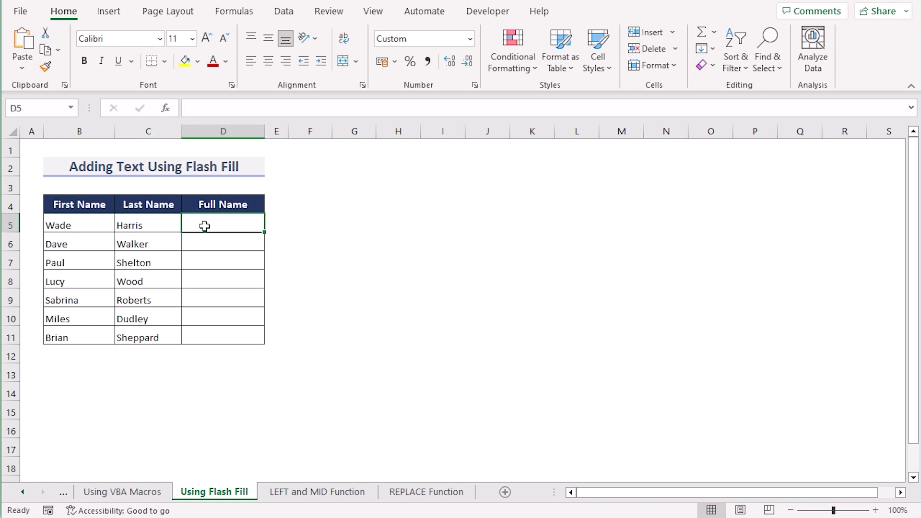
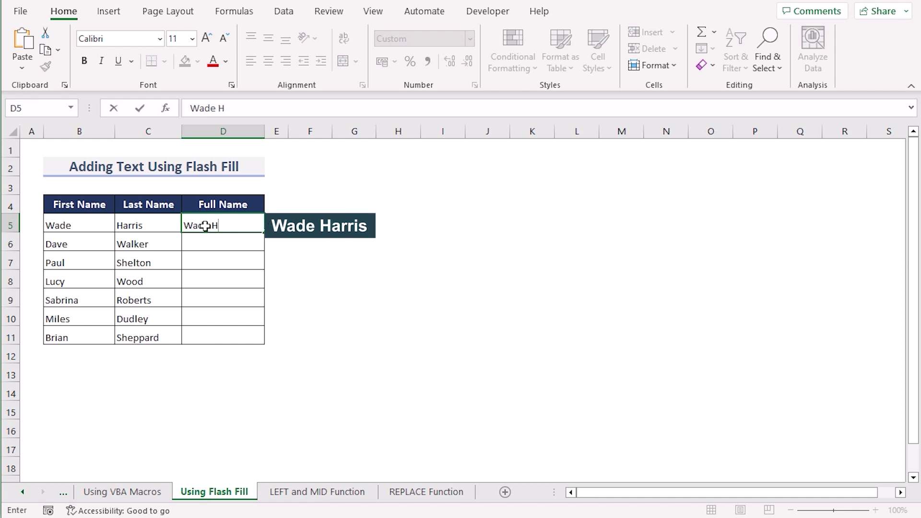
pyautogui.press('Return')
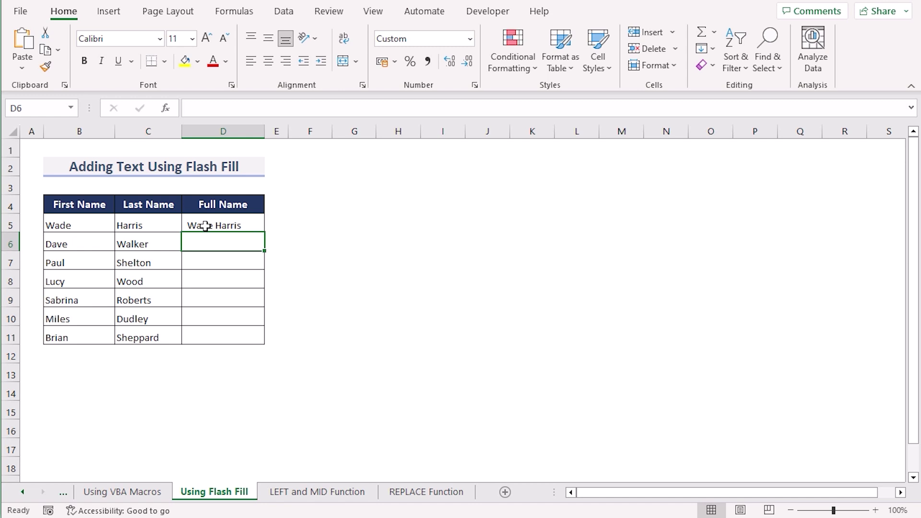
pyautogui.click(205, 226)
pyautogui.moveTo(265, 232); pyautogui.dragTo(262, 341)
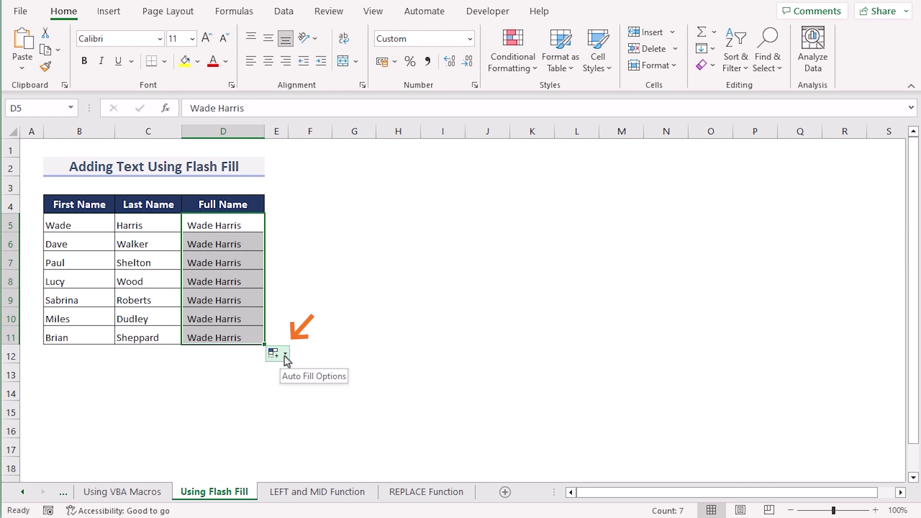
pyautogui.click(285, 356)
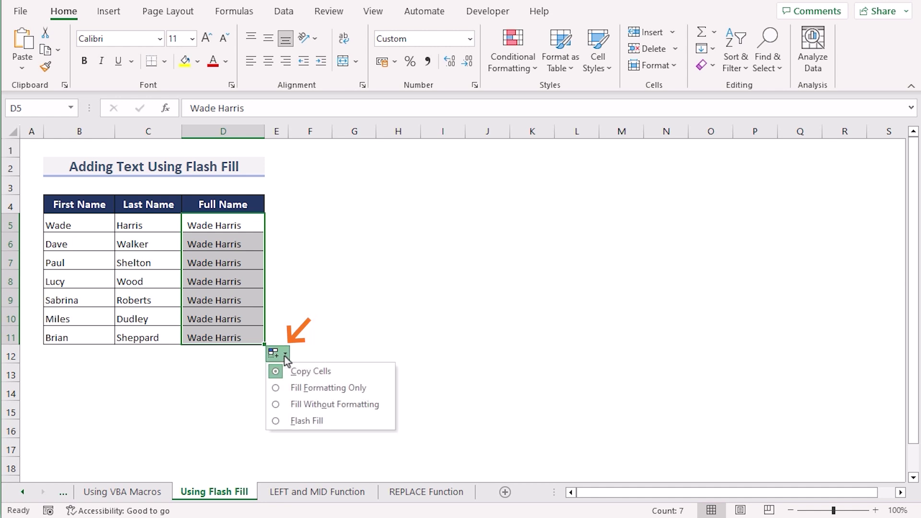
pyautogui.click(331, 421)
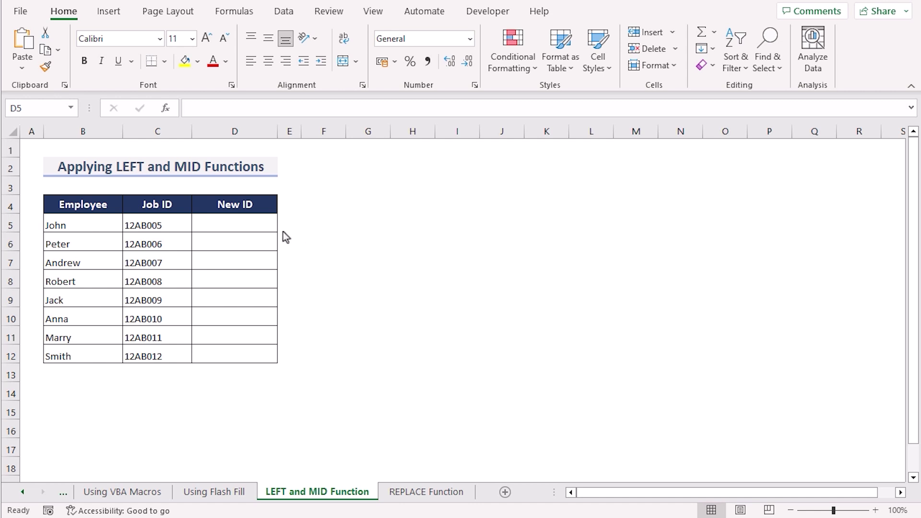
# Step: Enter =LEFT(C5,3)&"M"&MID(C5,4,5) in D5 to produce the new ID 12AMB005
pyautogui.click(224, 222)
pyautogui.write('=LE')
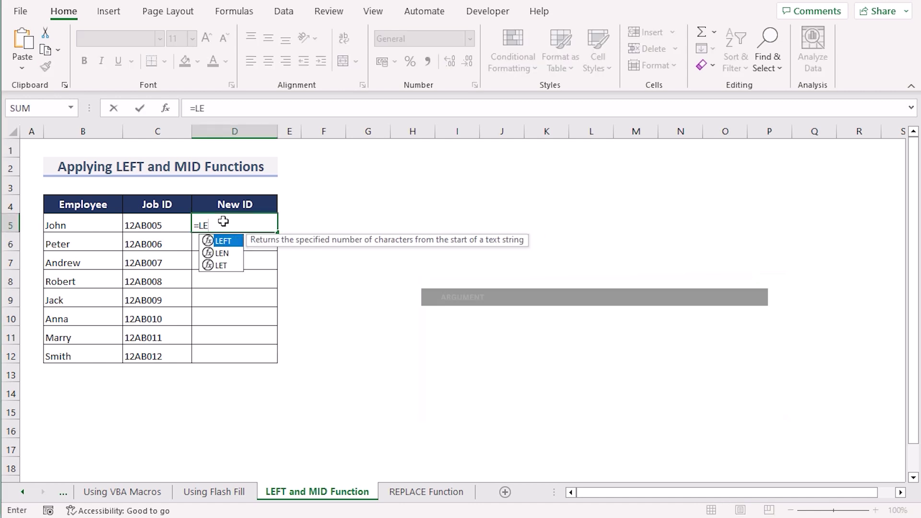
pyautogui.write('FT(')
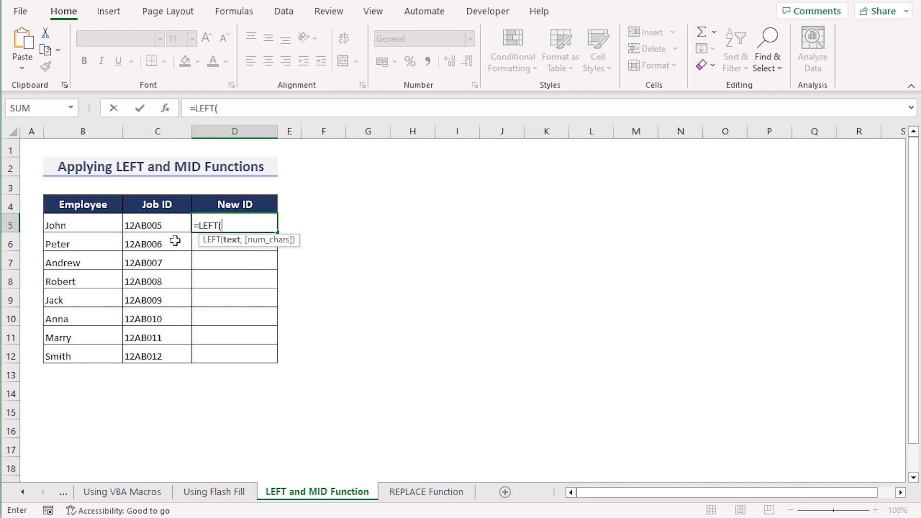
pyautogui.click(152, 226)
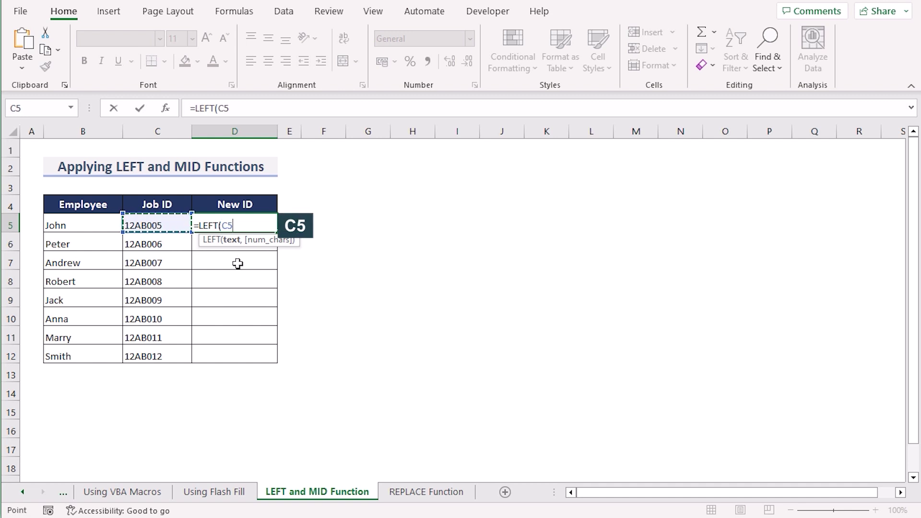
pyautogui.write(',3)')
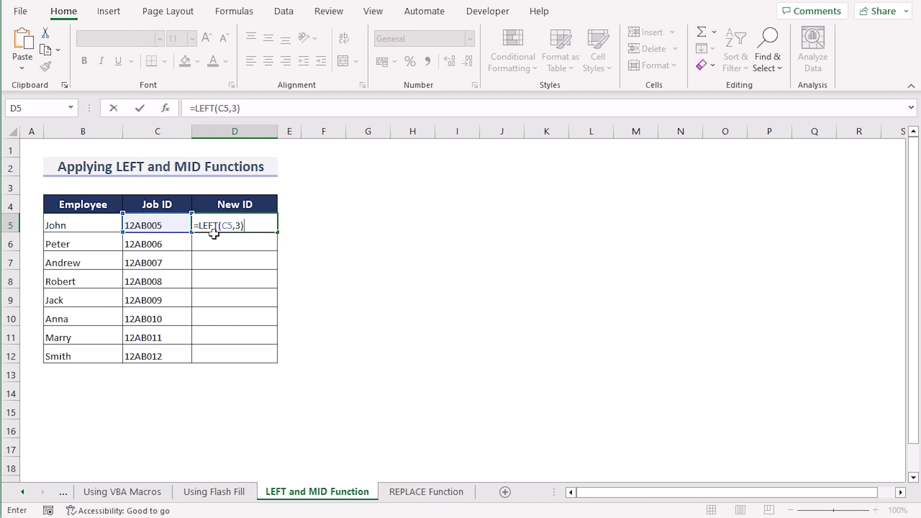
pyautogui.click(253, 227)
pyautogui.write('&"M"')
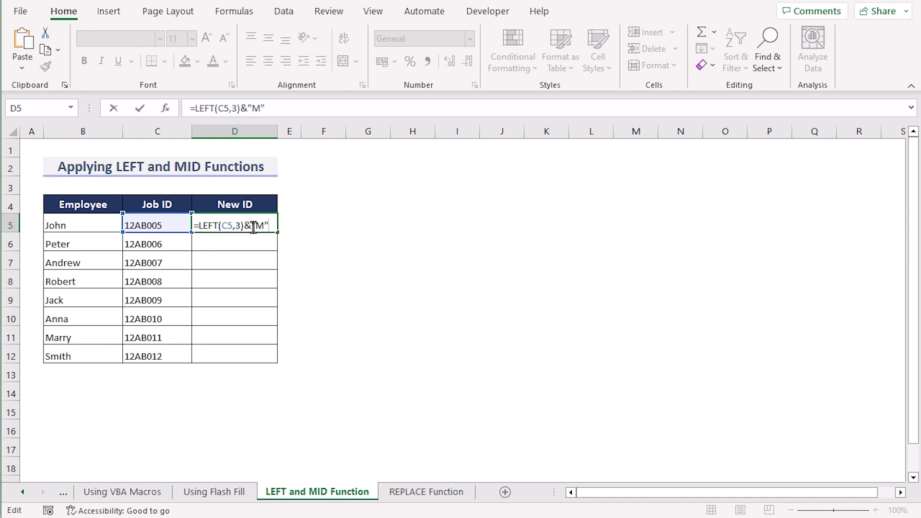
pyautogui.write('&MID(')
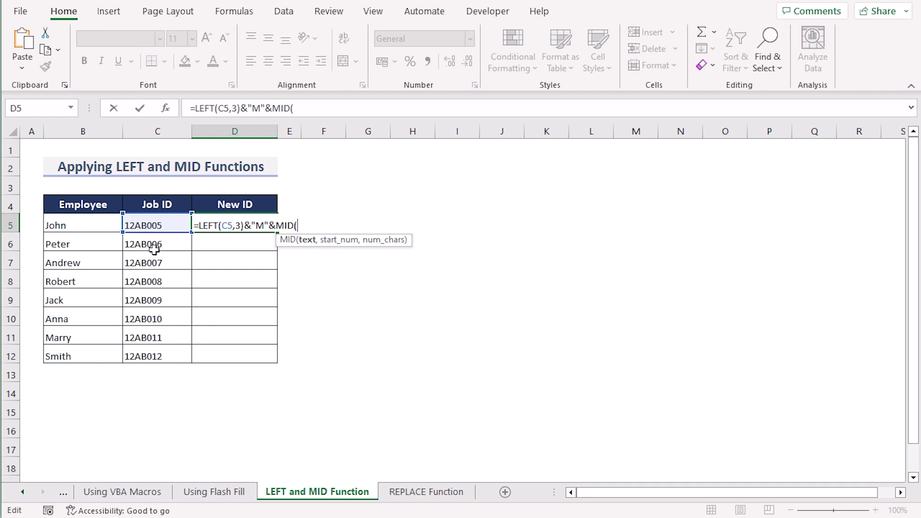
pyautogui.click(165, 221)
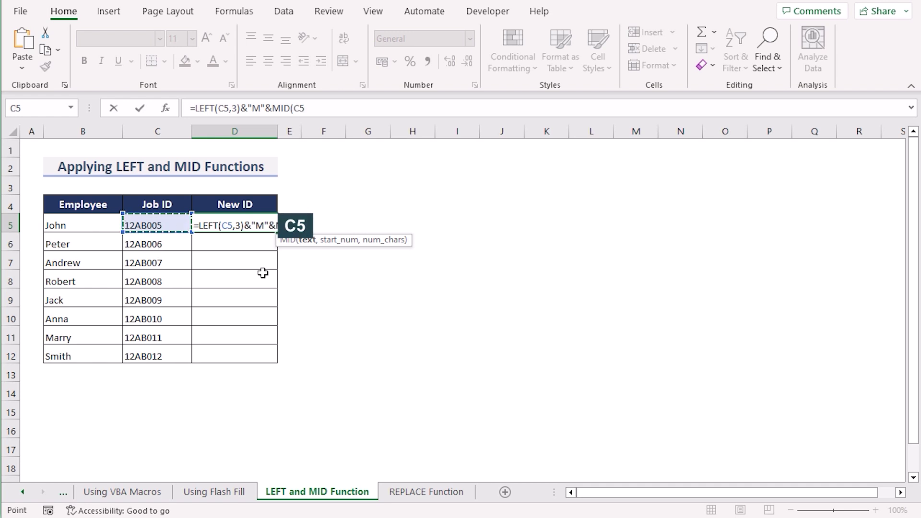
pyautogui.write(',')
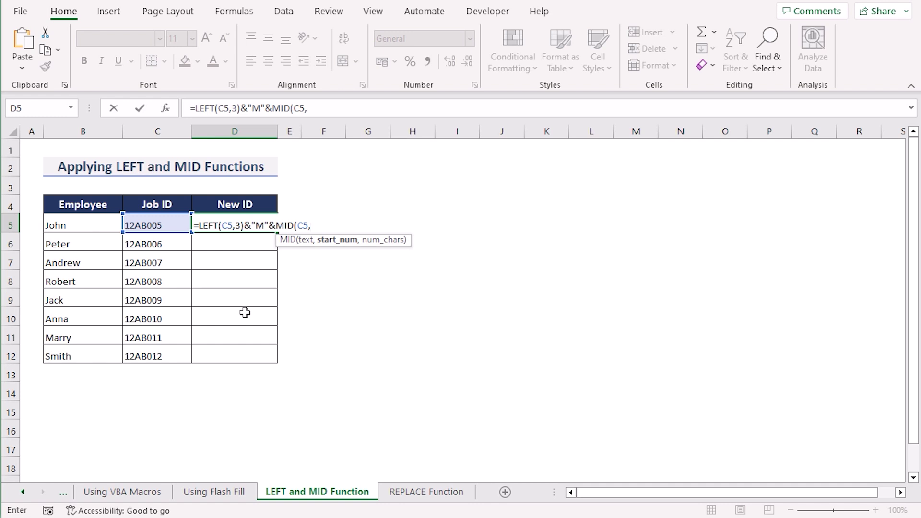
pyautogui.write('4,5')
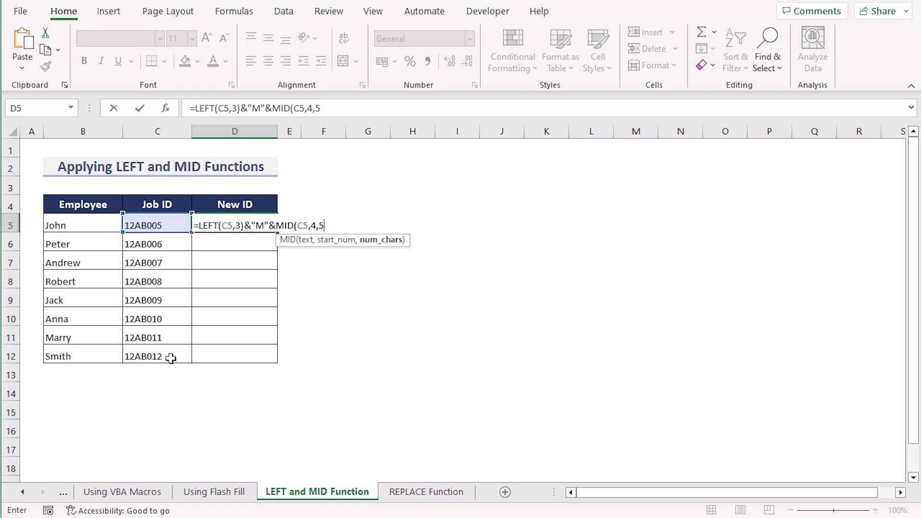
pyautogui.press('Return')
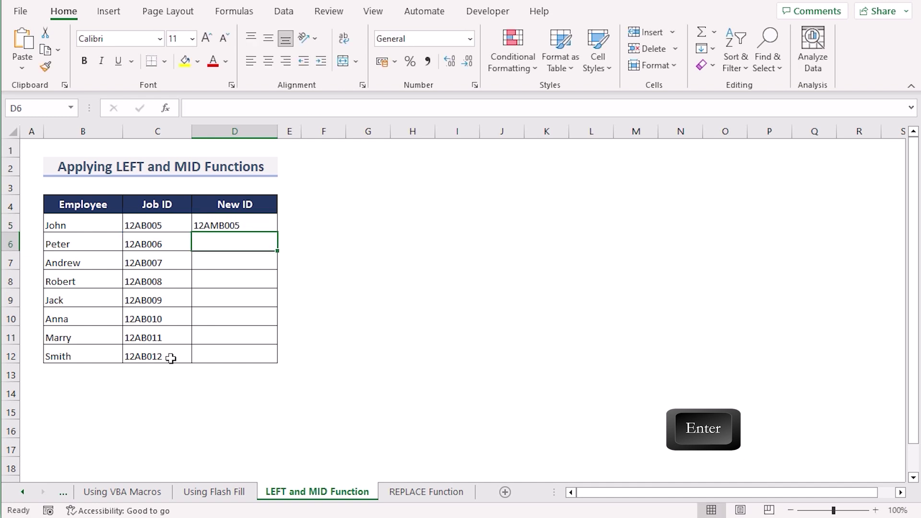
# Step: Copy the D5 New ID formula down to D12, giving IDs 12AMB005 through 12AMB012
pyautogui.click(178, 226)
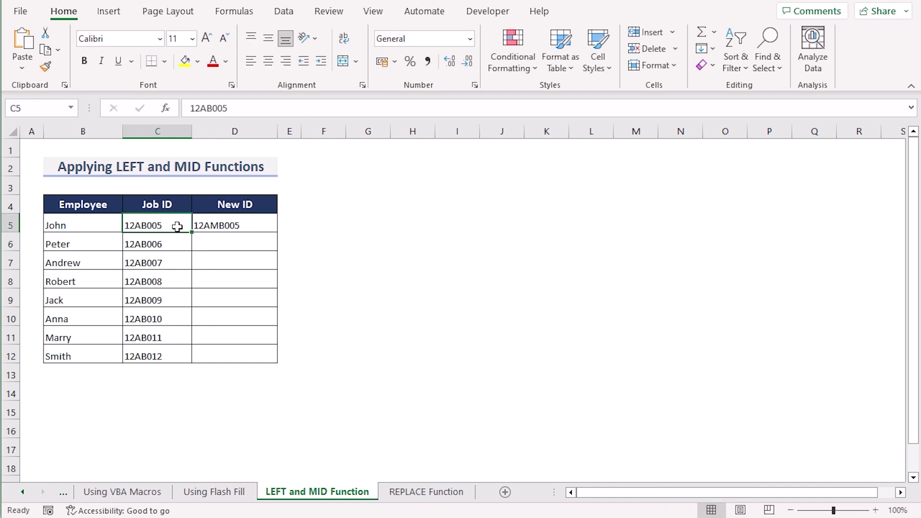
pyautogui.click(242, 225)
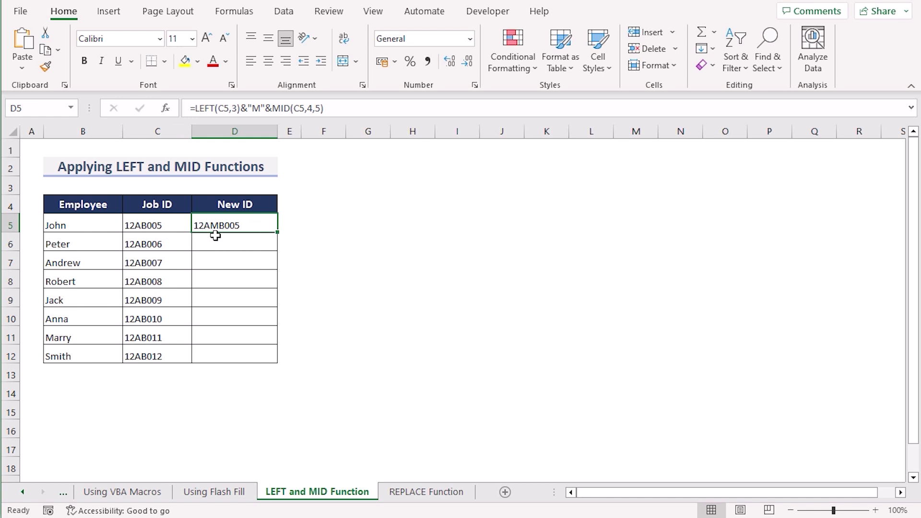
pyautogui.moveTo(277, 233); pyautogui.dragTo(278, 363)
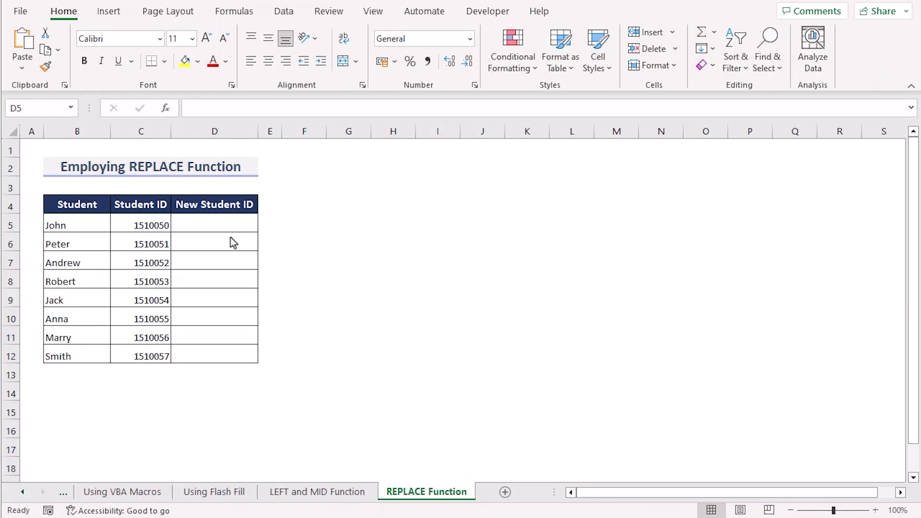
# Step: Enter =REPLACE(C5,1,0,"S") in D5 and fill it to D12, giving S1510050 through S1510057
pyautogui.click(196, 224)
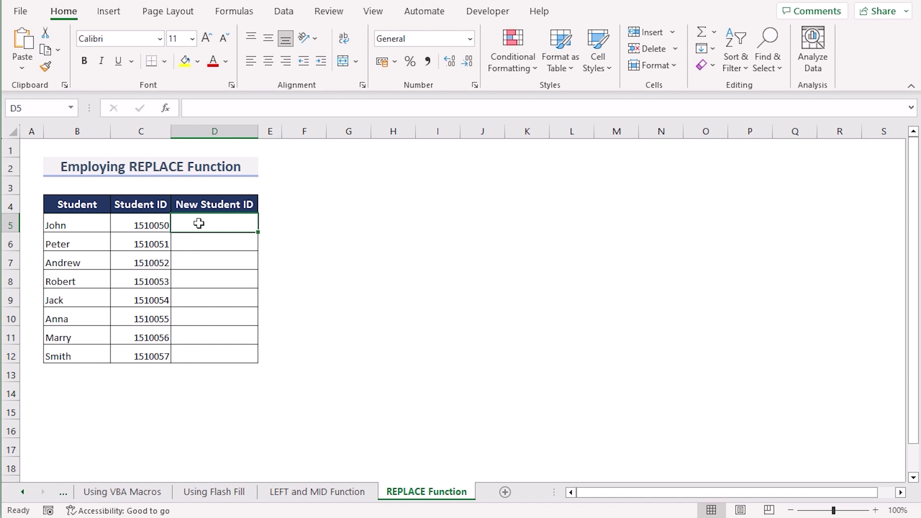
pyautogui.doubleClick(197, 226)
pyautogui.write('=')
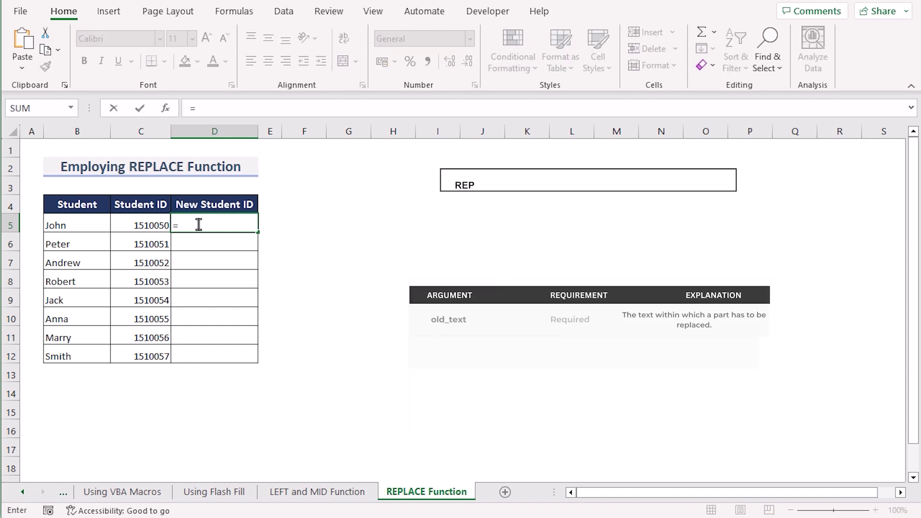
pyautogui.write('REP')
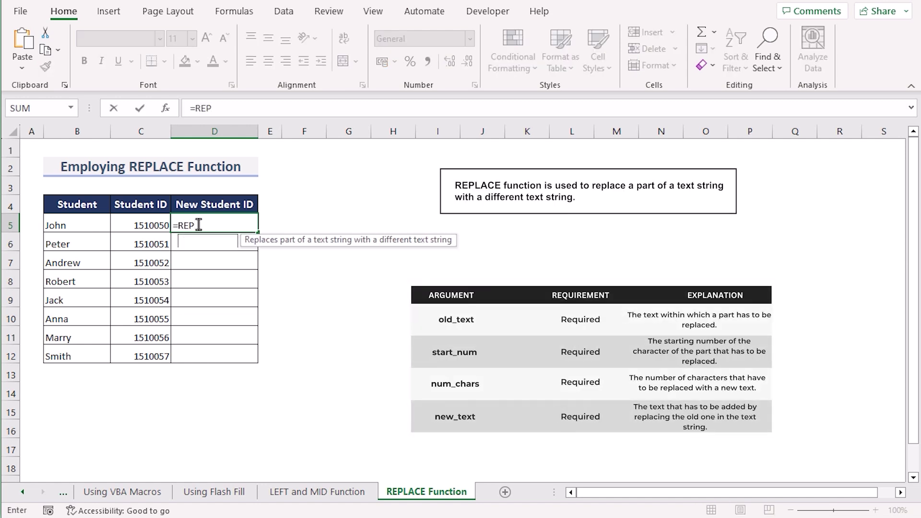
pyautogui.write('LACE(')
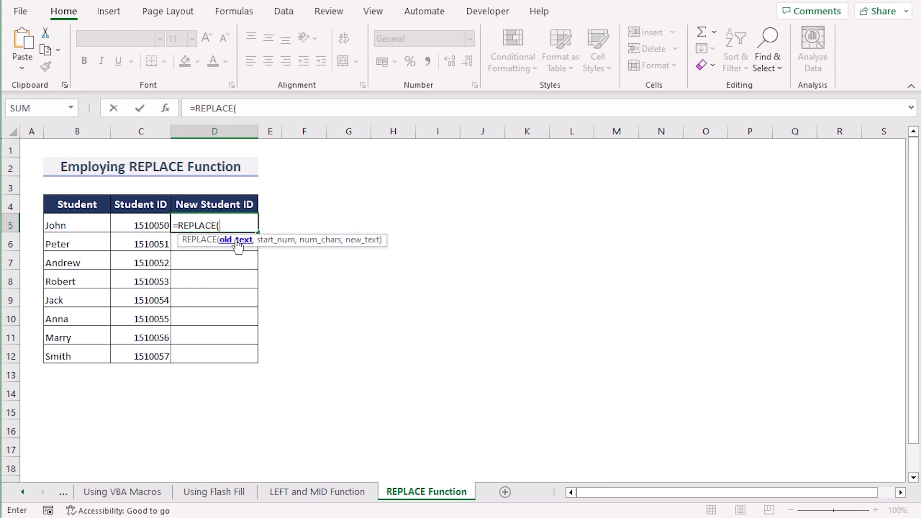
pyautogui.click(136, 225)
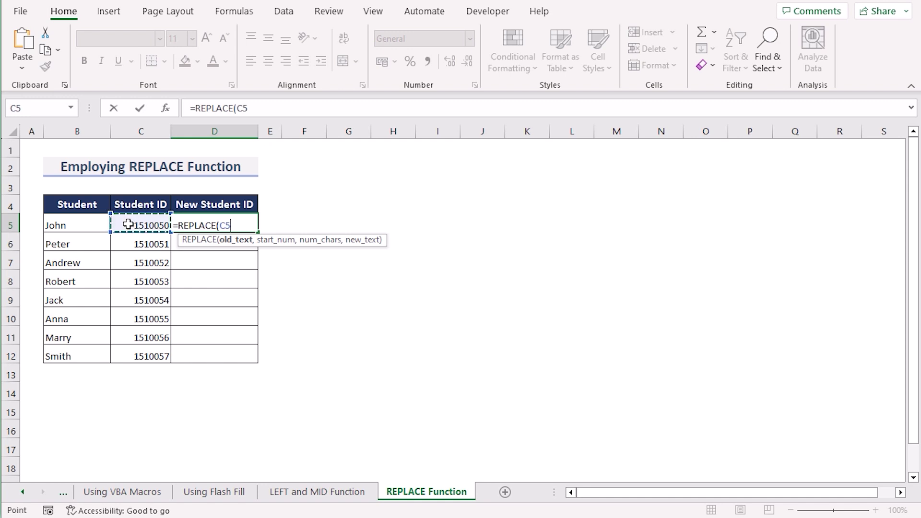
pyautogui.write(',')
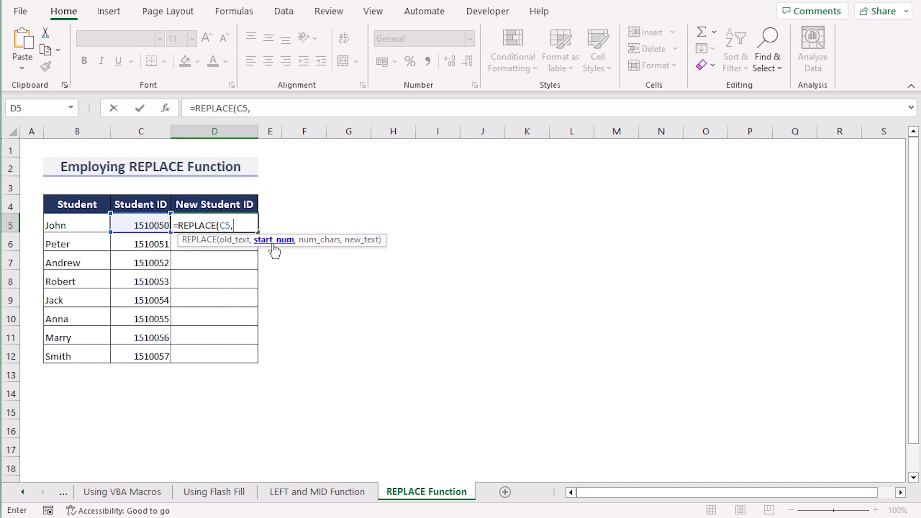
pyautogui.write('1')
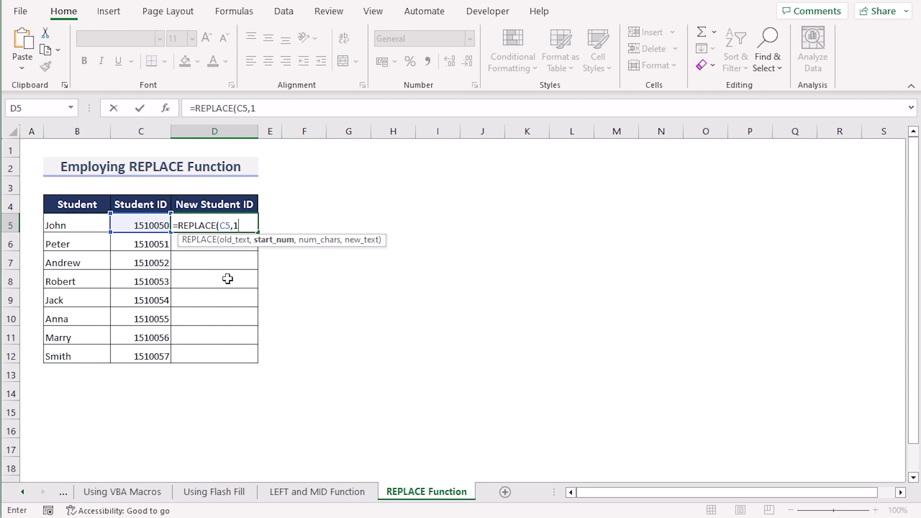
pyautogui.write(',')
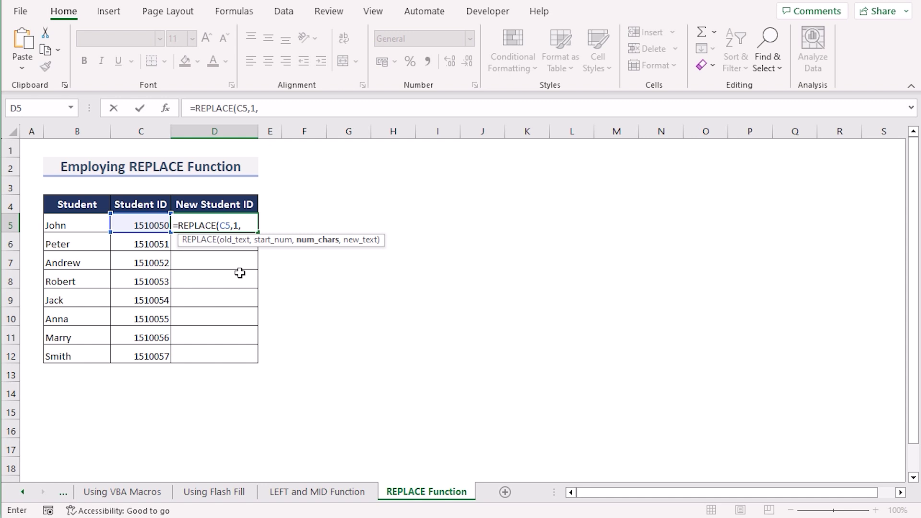
pyautogui.write('0,')
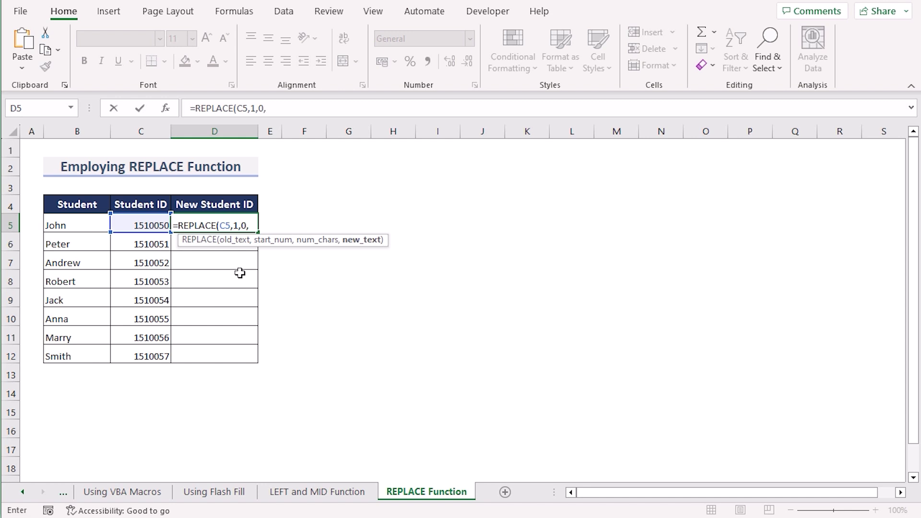
pyautogui.write('"S")')
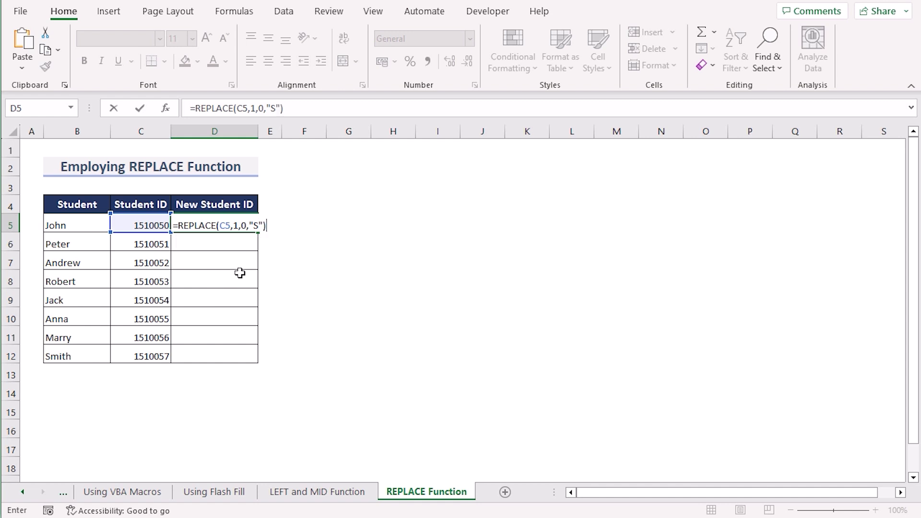
pyautogui.press('Return')
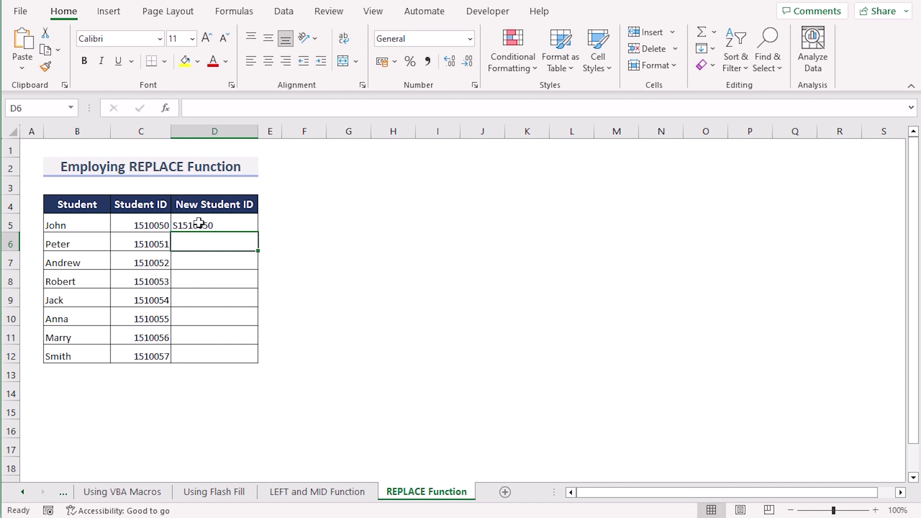
pyautogui.click(232, 223)
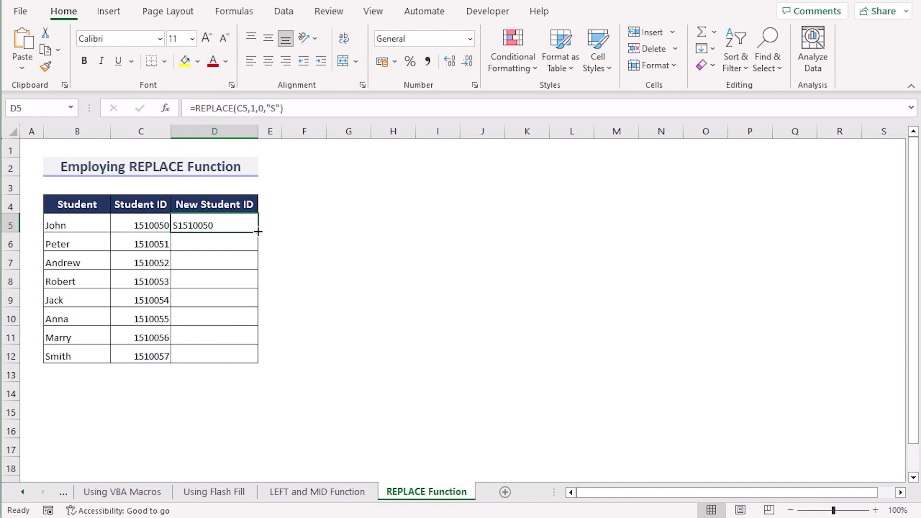
pyautogui.moveTo(258, 233); pyautogui.dragTo(258, 363)
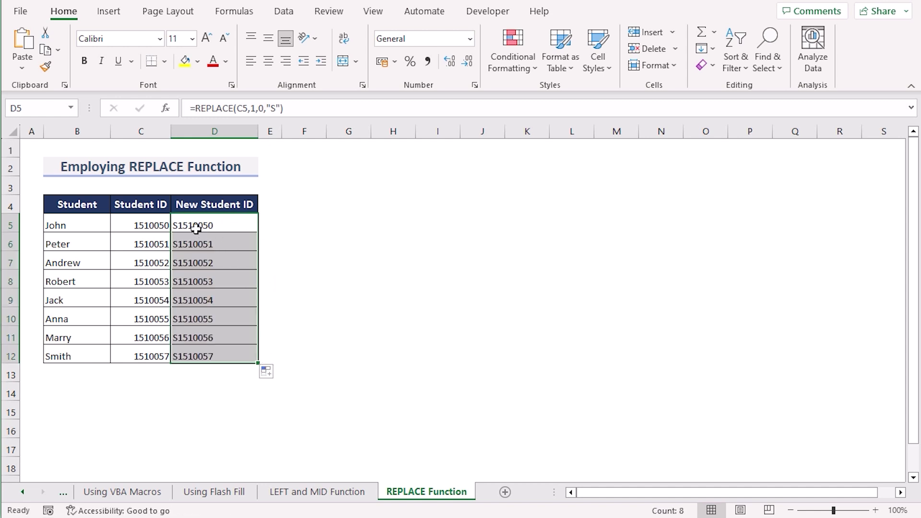